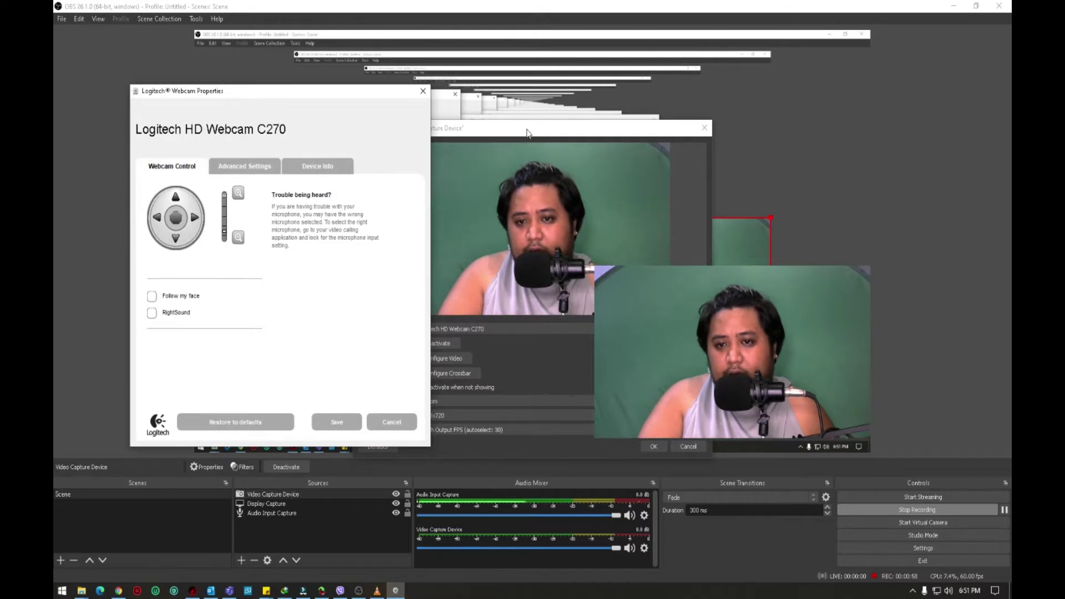
Turn off RightLight, automatic gain and automatic white balance in the Logitech HD Webcam C270 advanced settings
left_click_drag(548, 128, 420, 109)
left_click(395, 590)
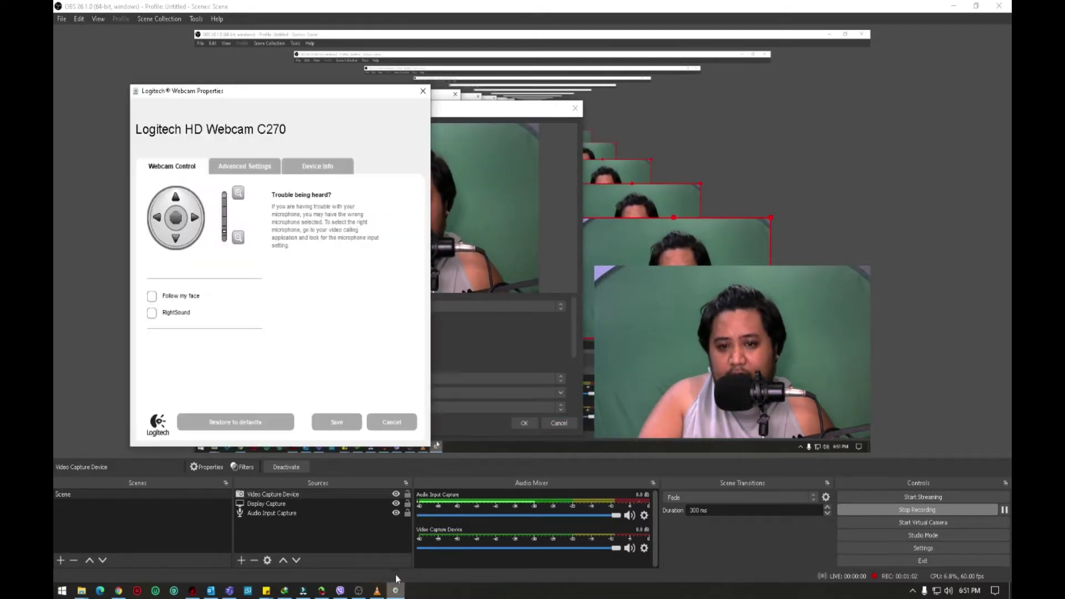
left_click_drag(337, 97, 362, 93)
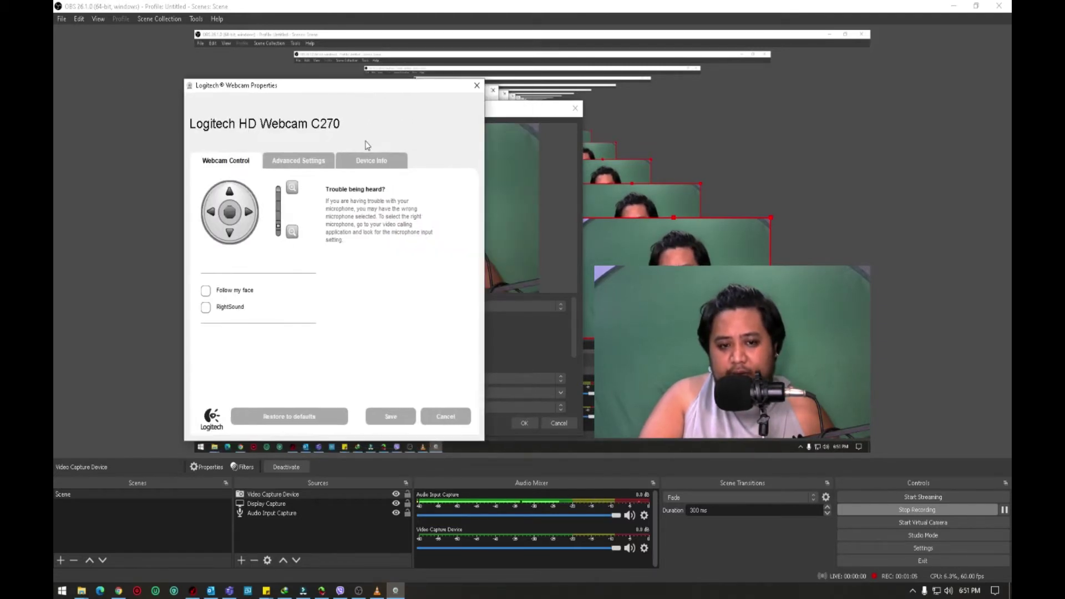
left_click(276, 161)
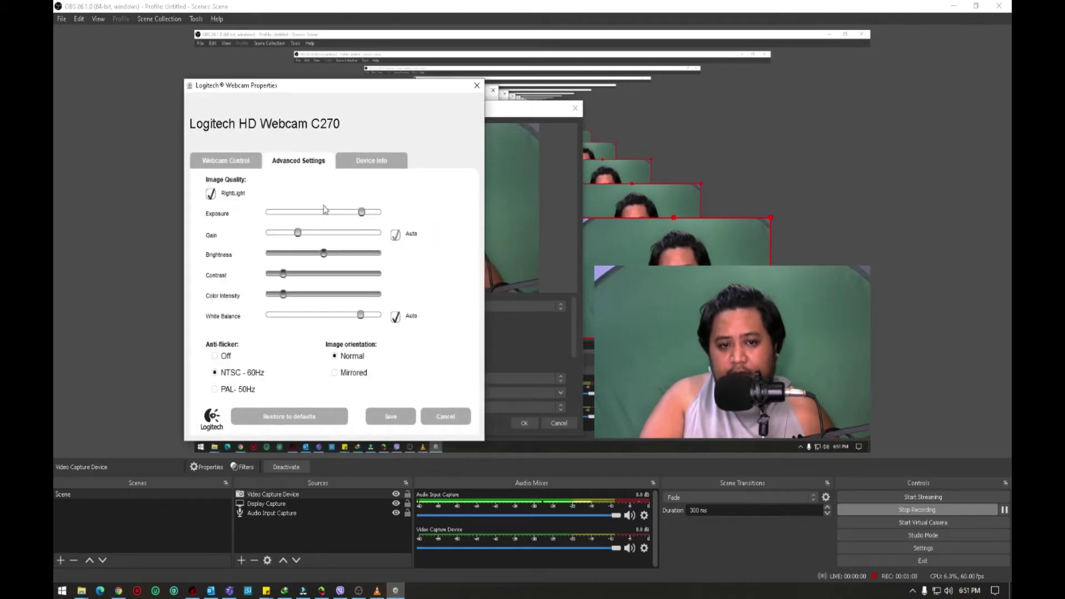
left_click(211, 193)
left_click(395, 235)
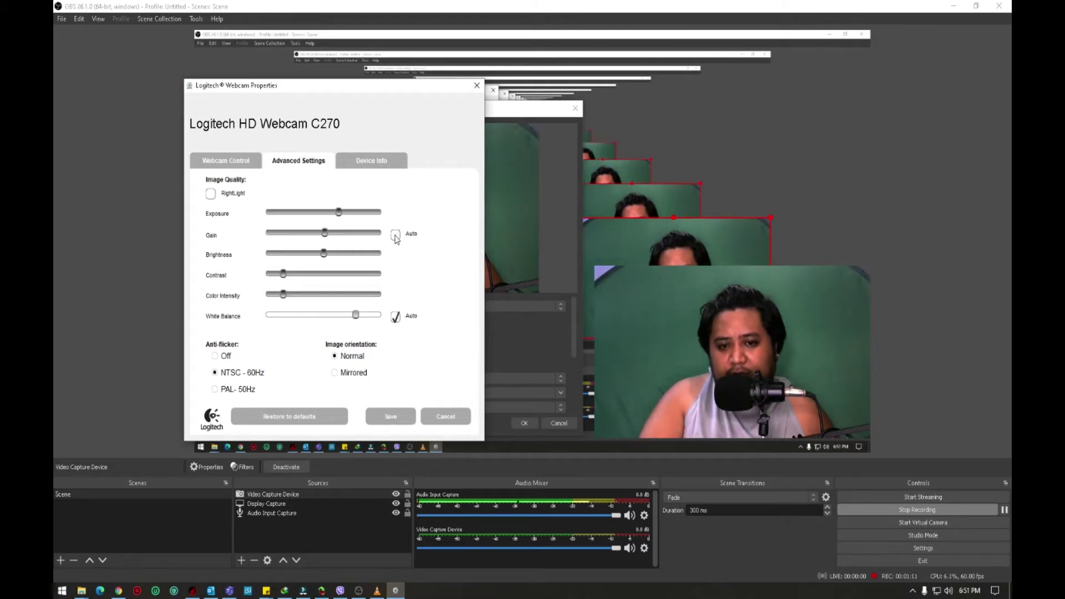
left_click(395, 319)
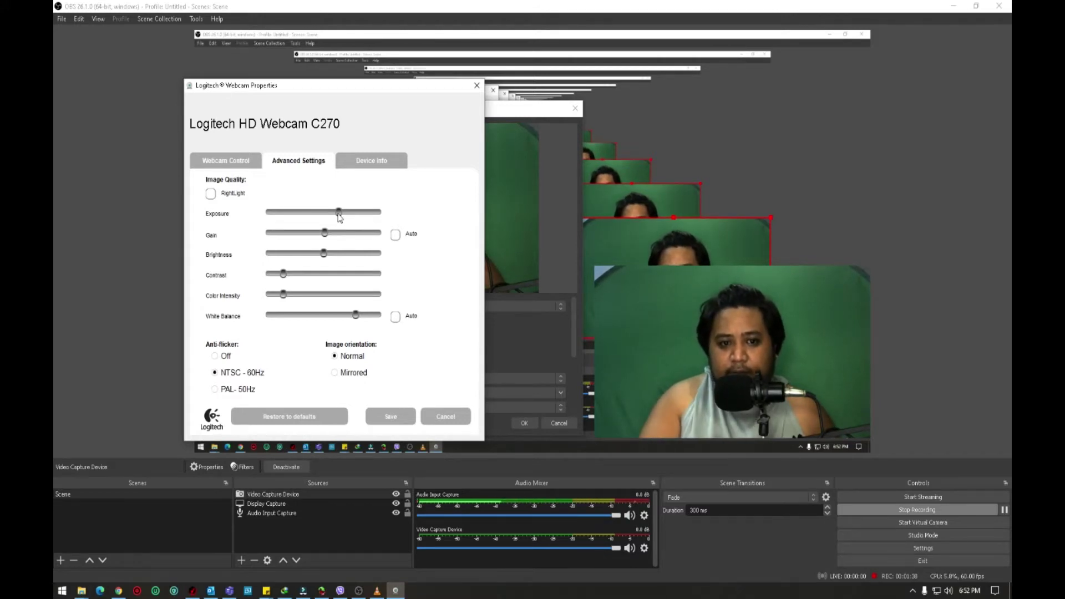
Raise the webcam's exposure slightly and its gain to near the maximum
left_click_drag(342, 214, 348, 215)
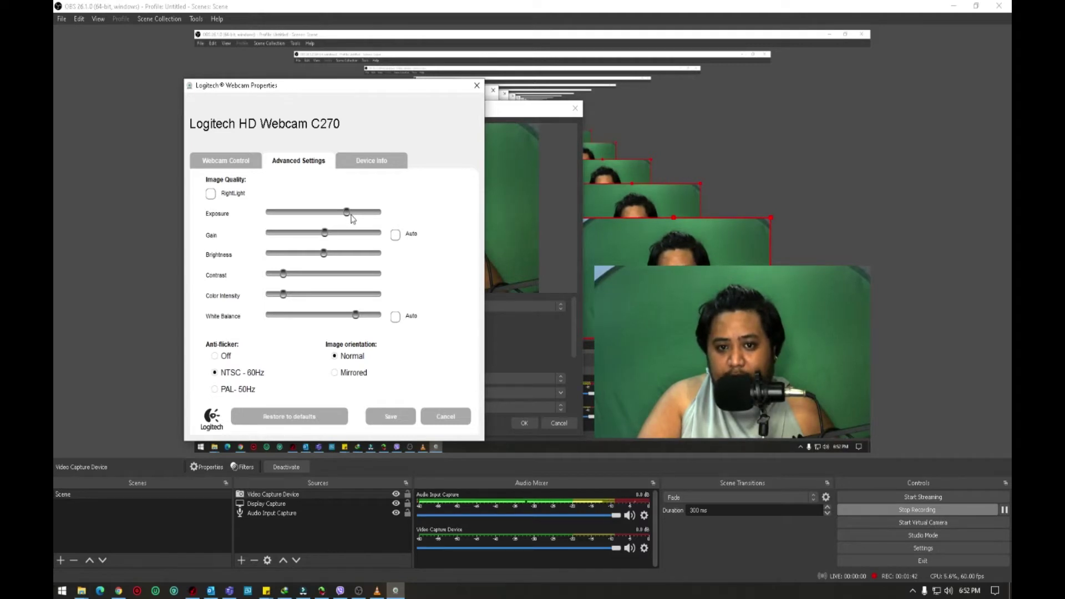
left_click_drag(324, 234, 356, 239)
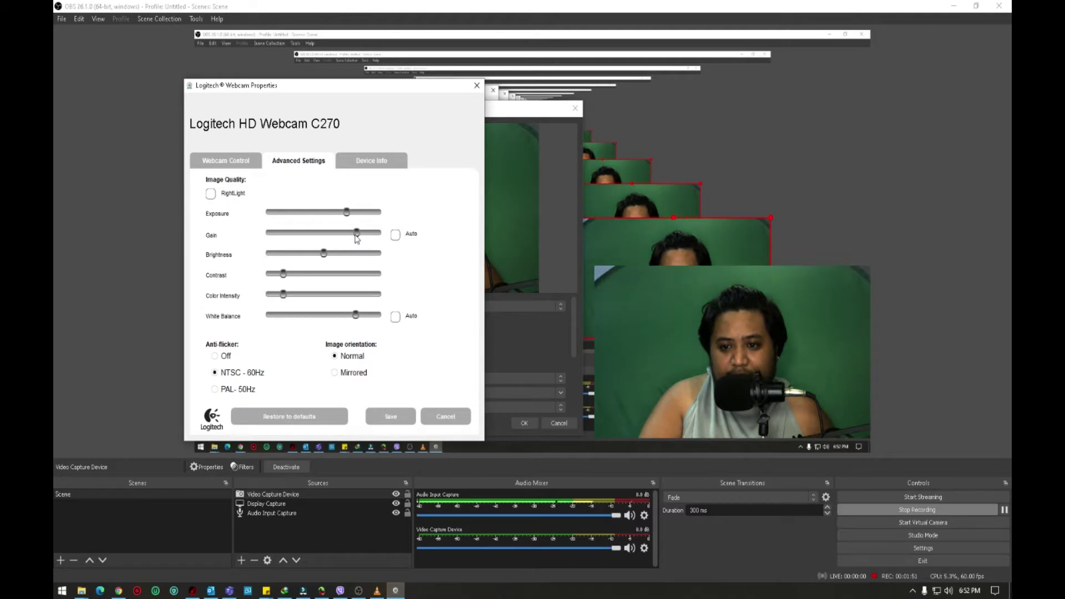
left_click_drag(358, 239, 367, 239)
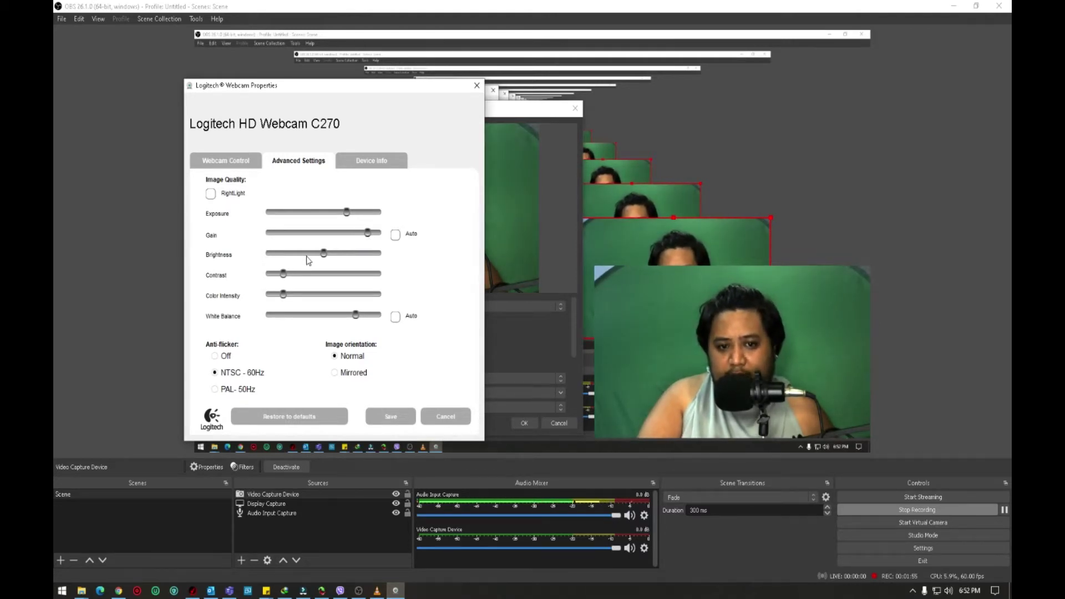
Lower the white balance to just below mid-range, fine-tune the exposure, and save the webcam properties
left_click_drag(357, 318, 319, 320)
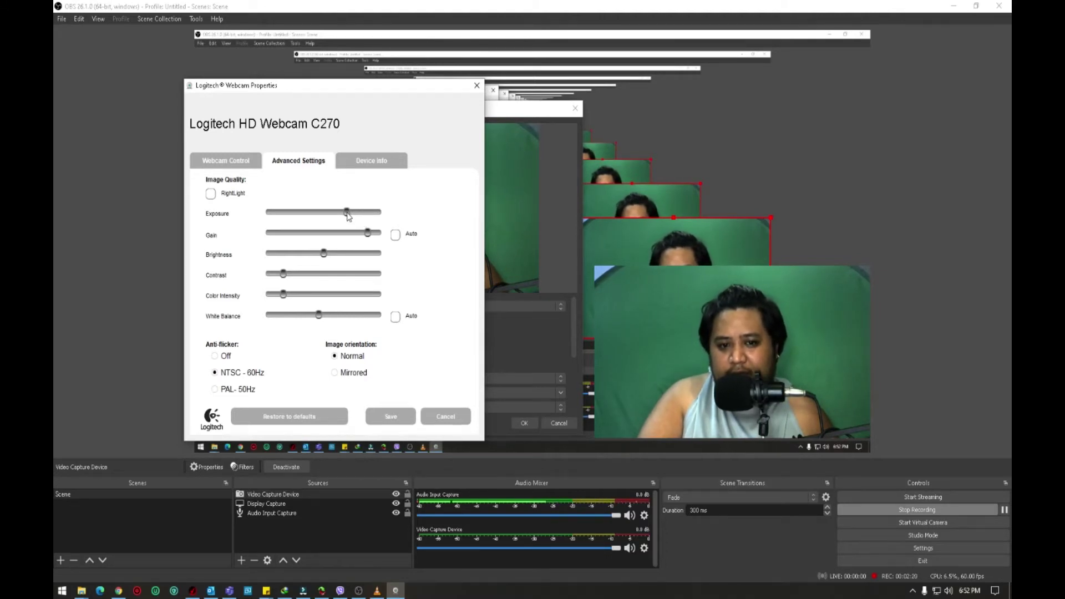
mouse_move(347, 213)
left_mouse_down()
mouse_move(338, 214)
mouse_move(351, 213)
left_mouse_up()
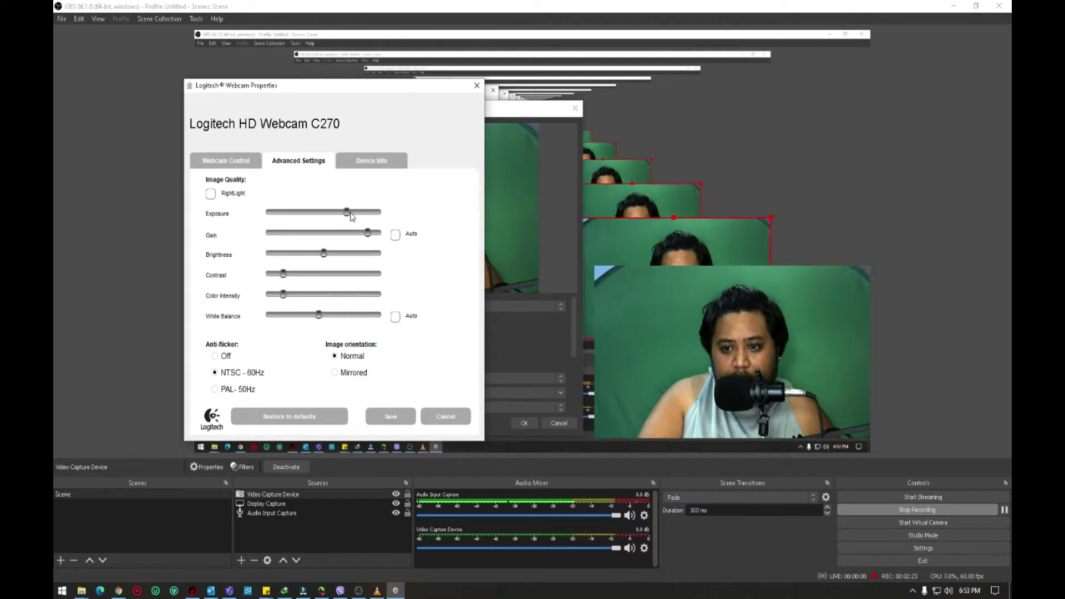
left_click(402, 418)
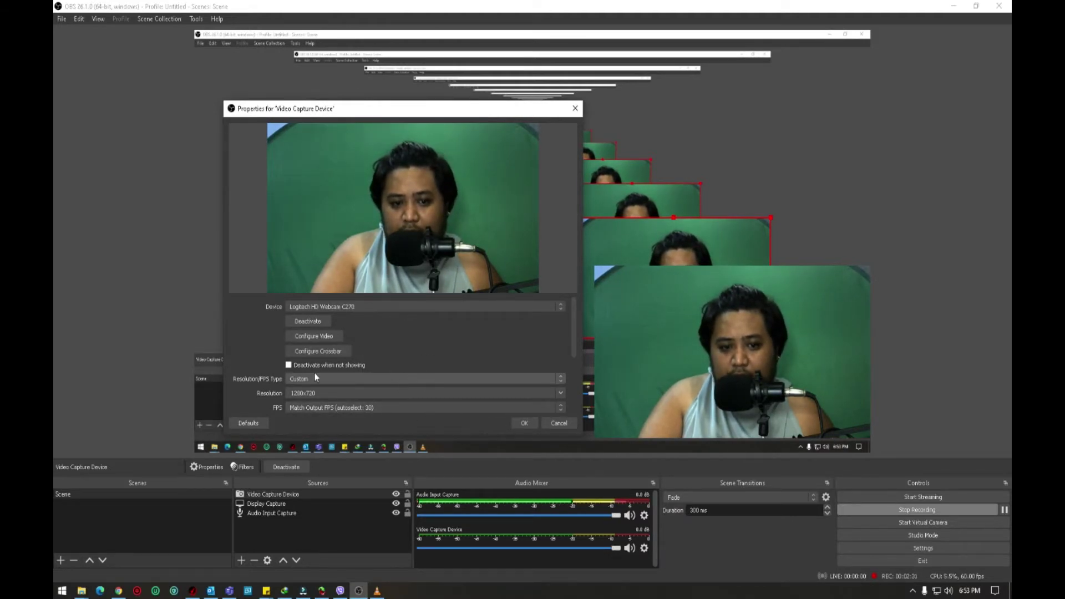
Set the video capture device's Resolution/FPS Type to Custom and its FPS to Highest FPS
left_click(310, 393)
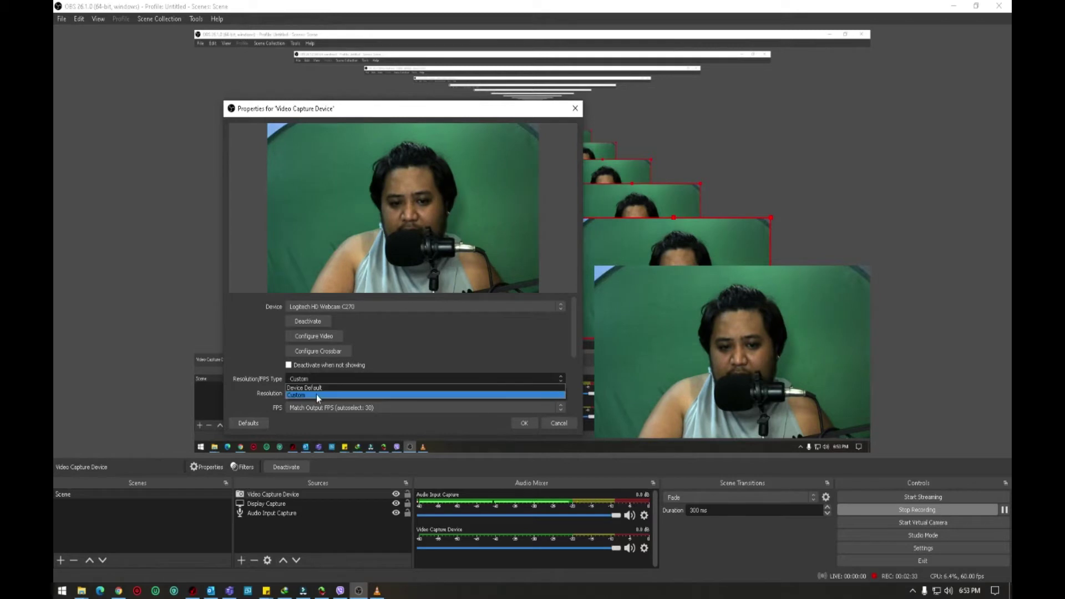
left_click(316, 394)
scroll(556, 395, "down", 2)
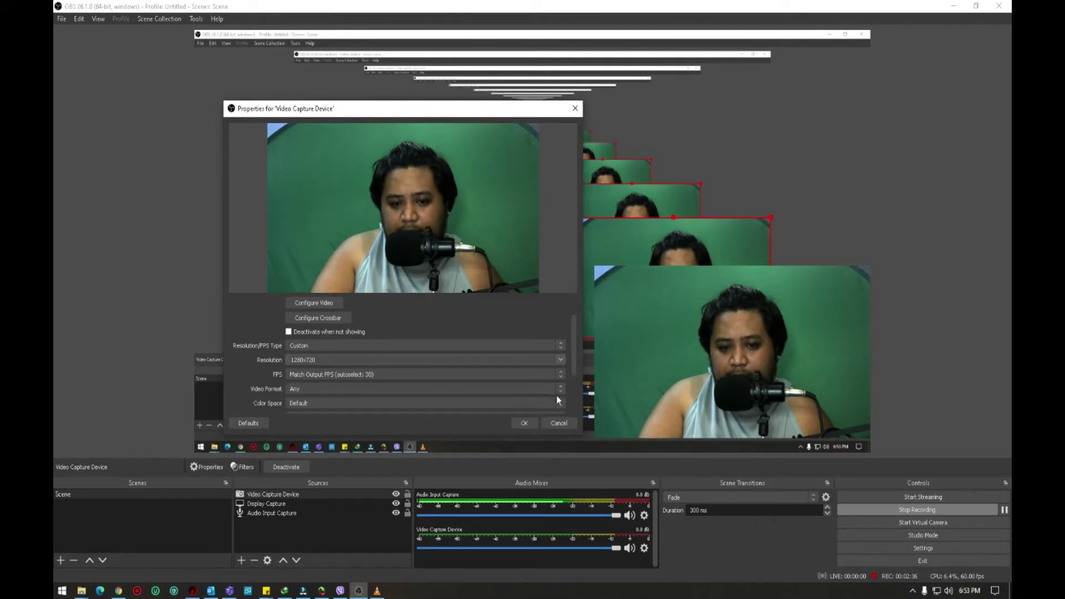
left_click(558, 375)
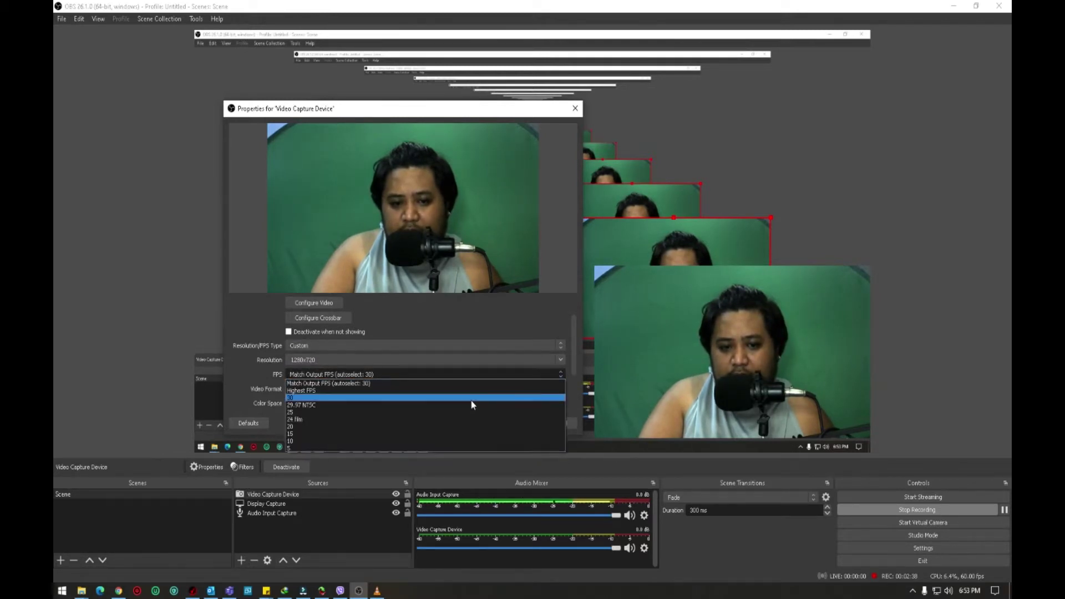
left_click(476, 395)
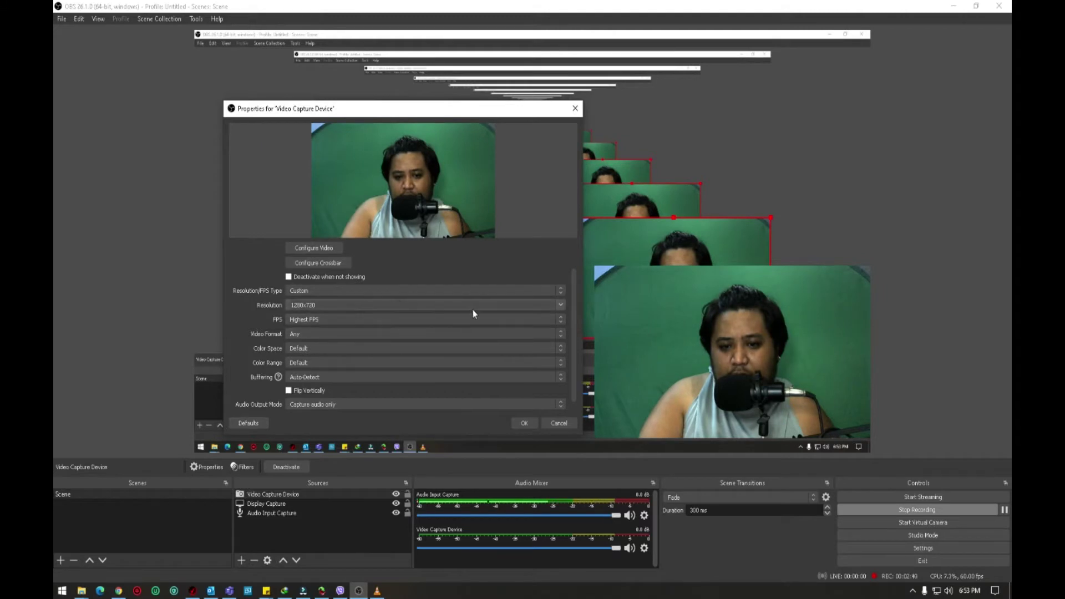
Choose 1280x720 from the available capture resolutions, keeping Highest FPS as the frame rate
left_click(561, 306)
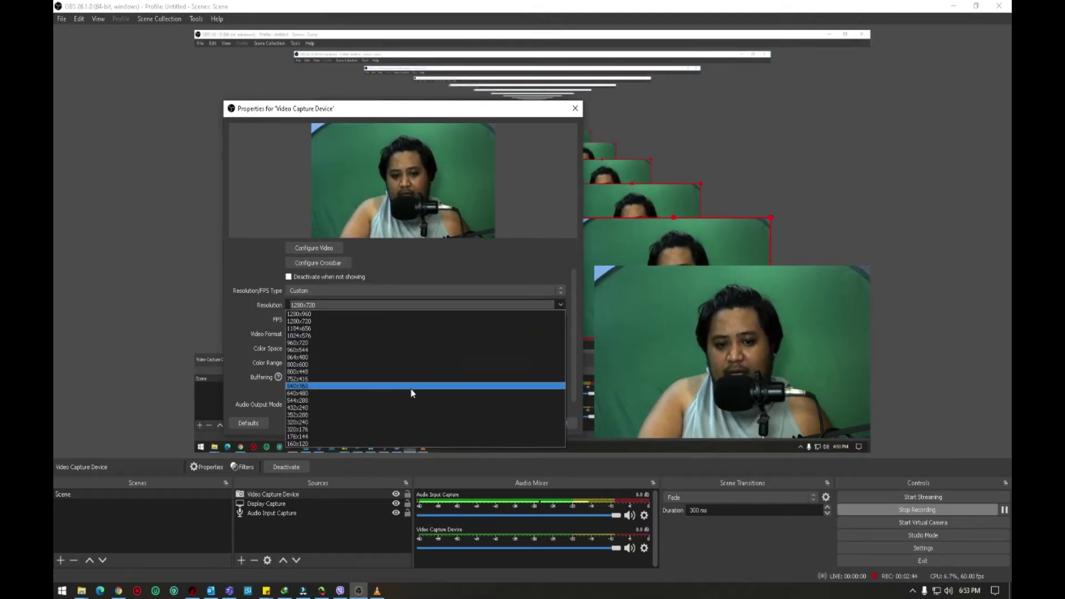
left_click(508, 264)
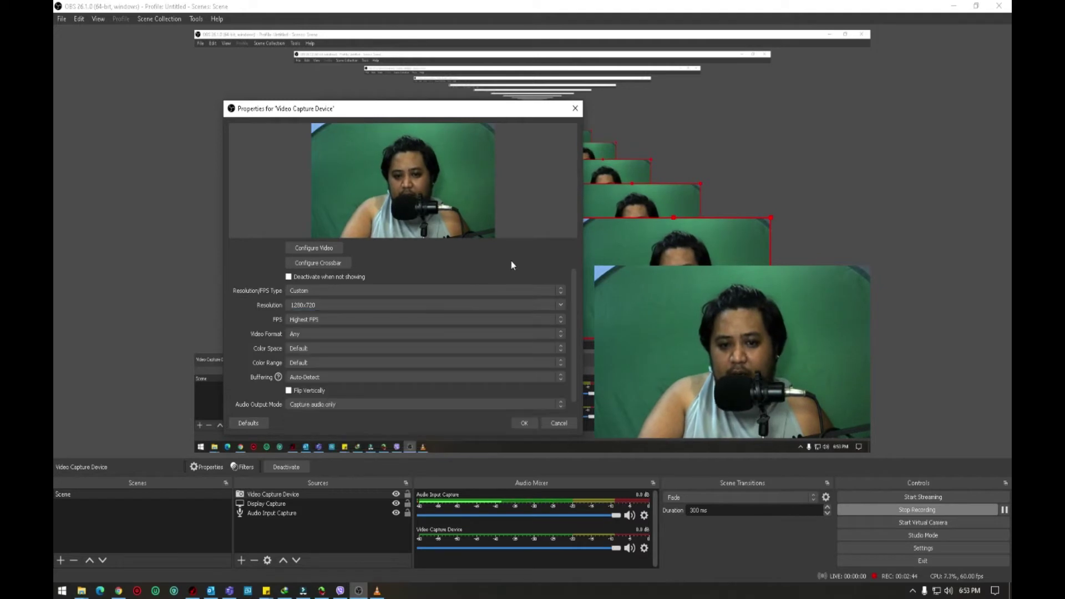
left_click(562, 306)
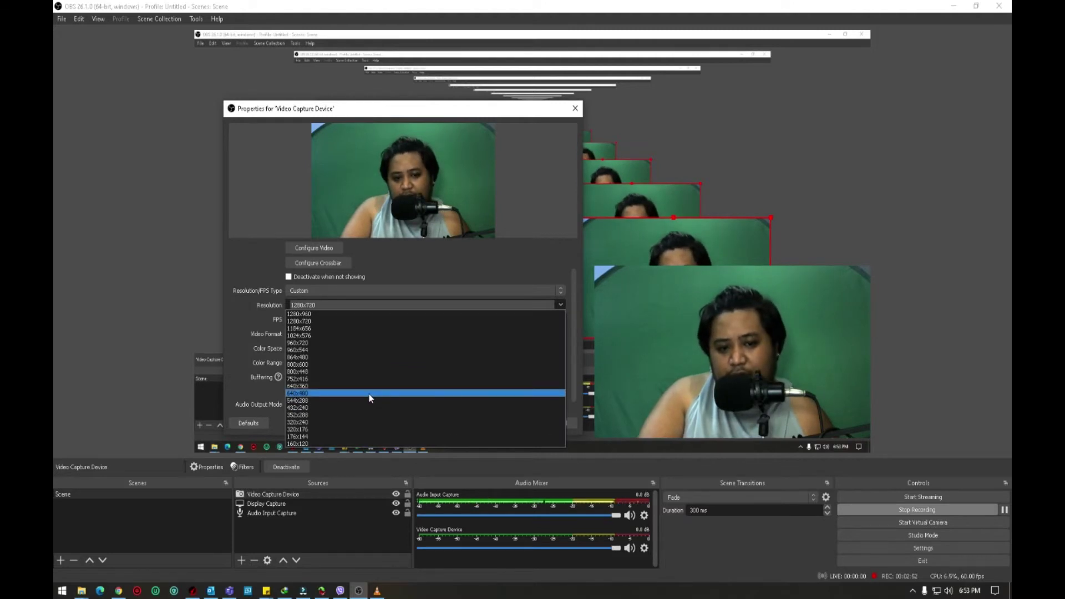
left_click(369, 321)
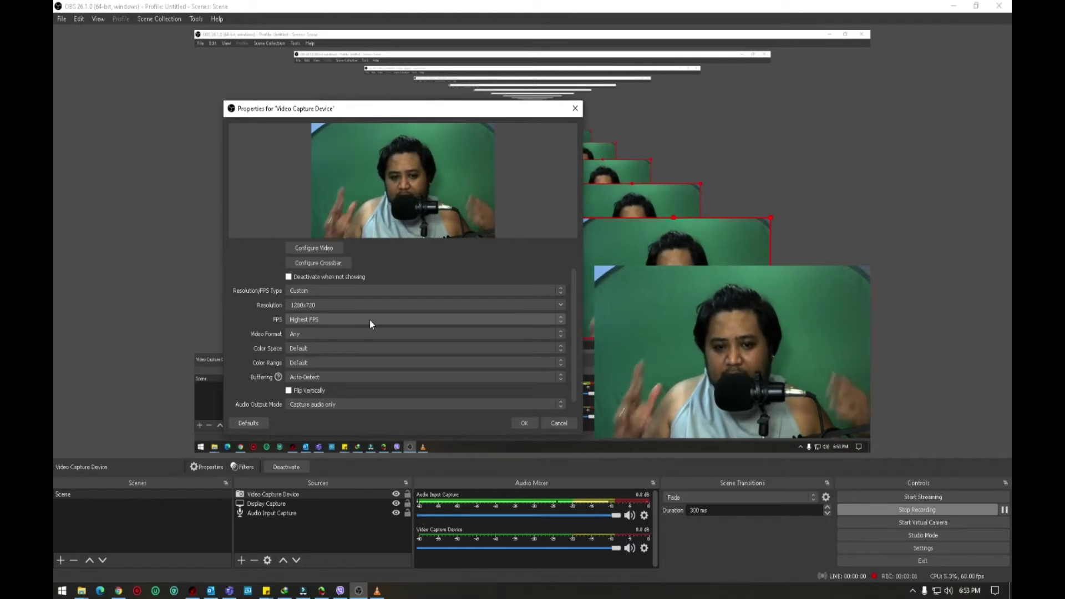
left_click(336, 321)
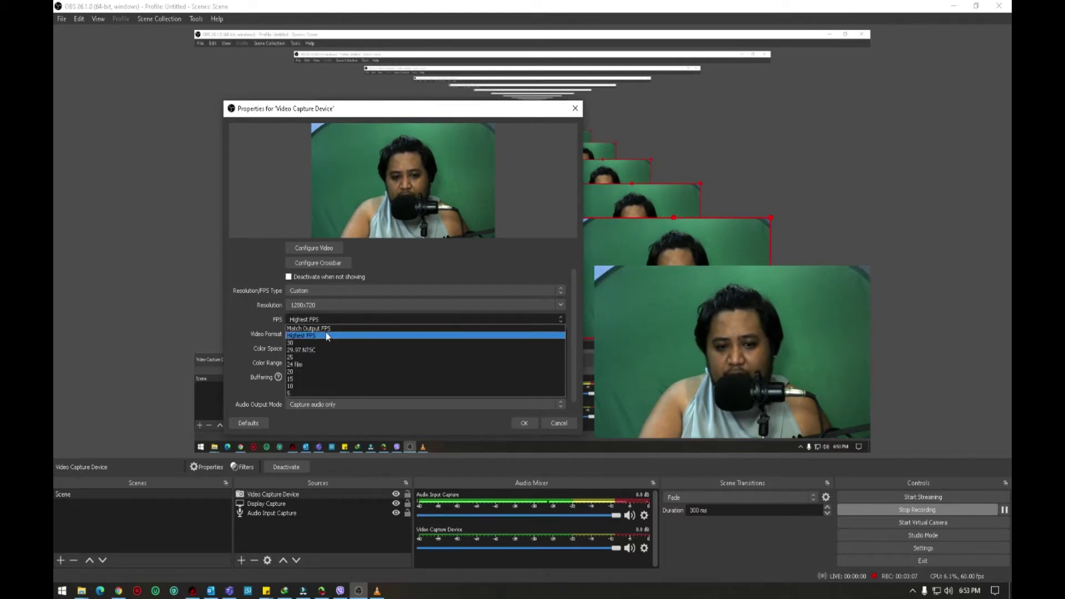
left_click(327, 336)
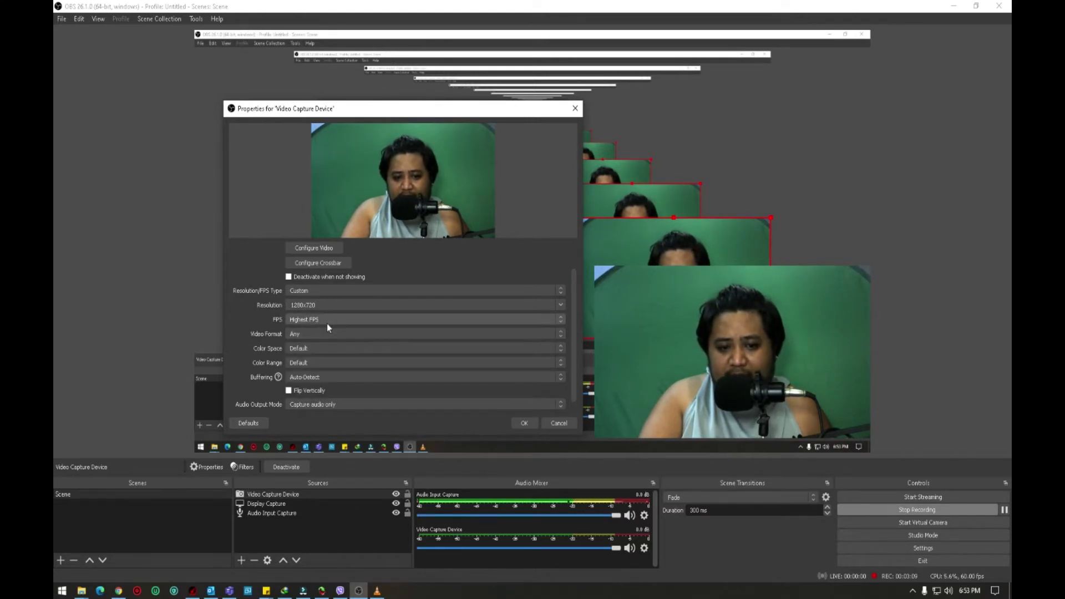
Set the capture device's video format to I420 and its color space to 709
left_click(323, 334)
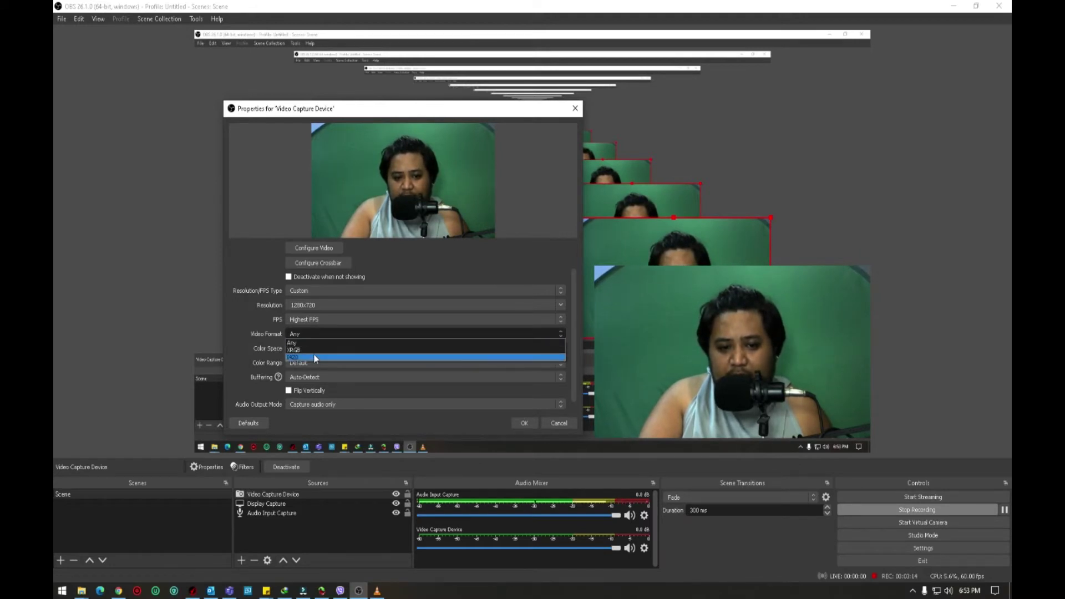
left_click(314, 357)
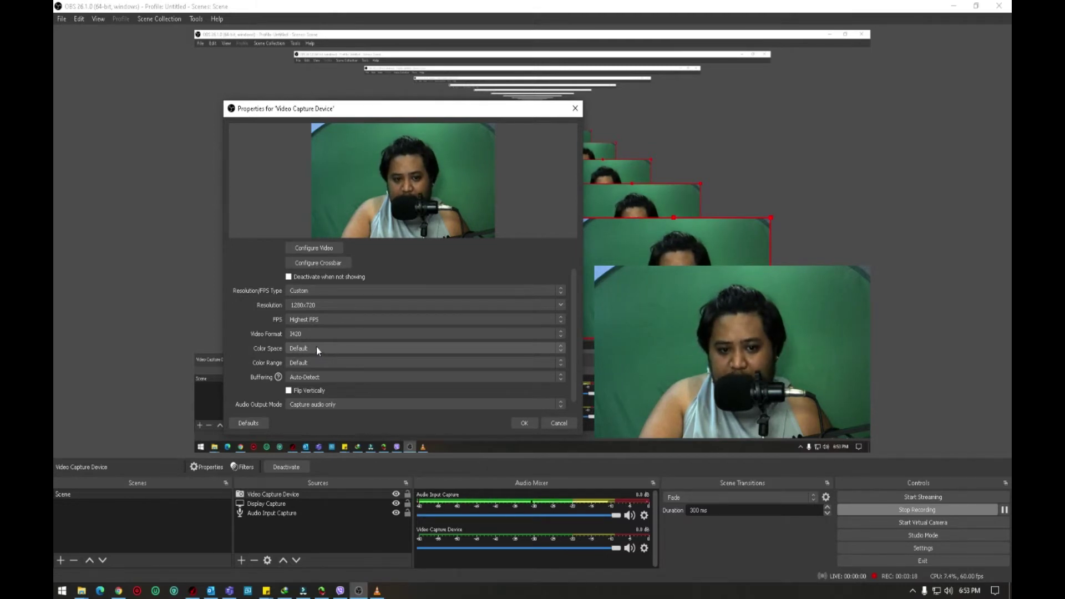
left_click(316, 347)
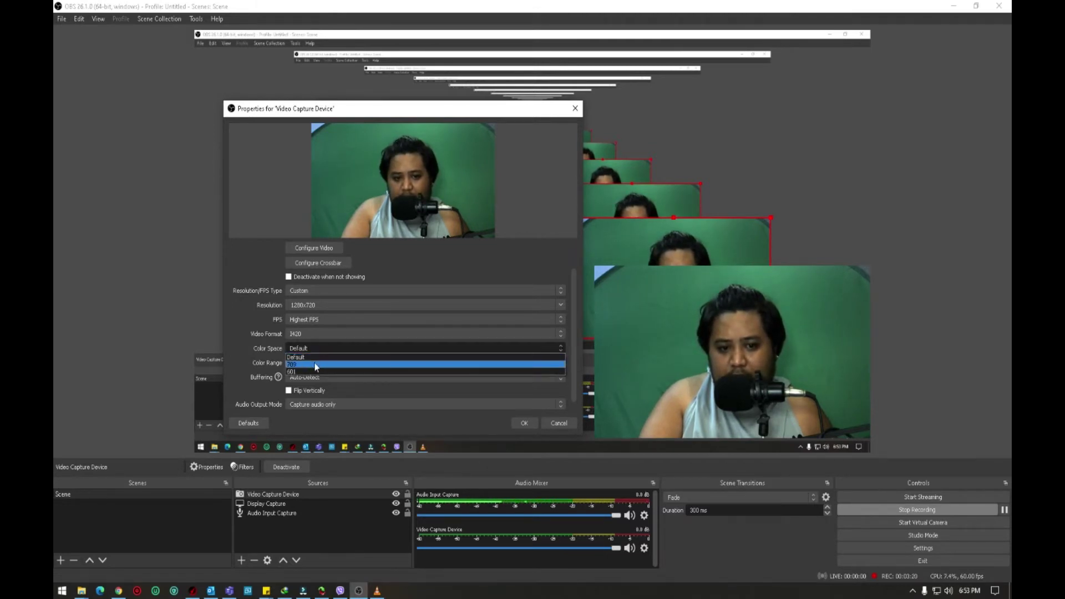
left_click(315, 364)
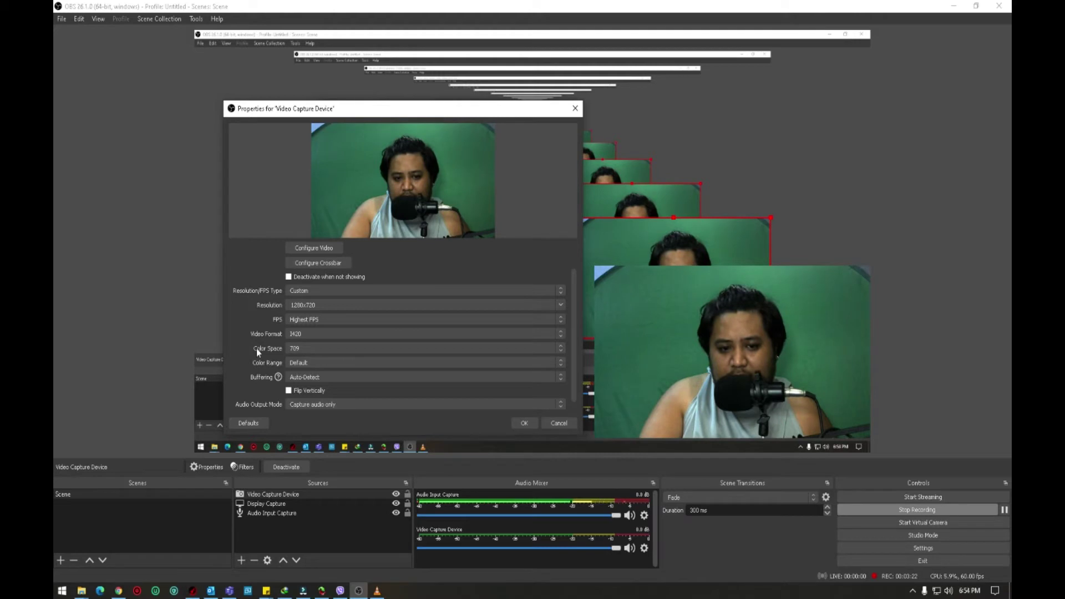
Set the color range to Full and buffering to Disable, and accept the Video Capture Device properties
left_click(297, 364)
left_click(305, 386)
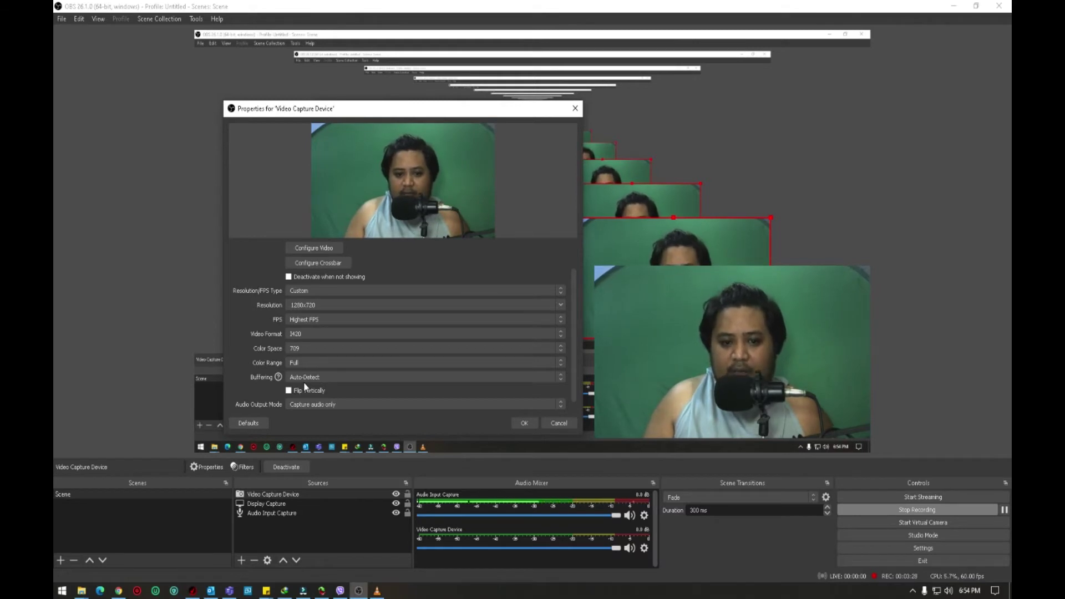
left_click(304, 382)
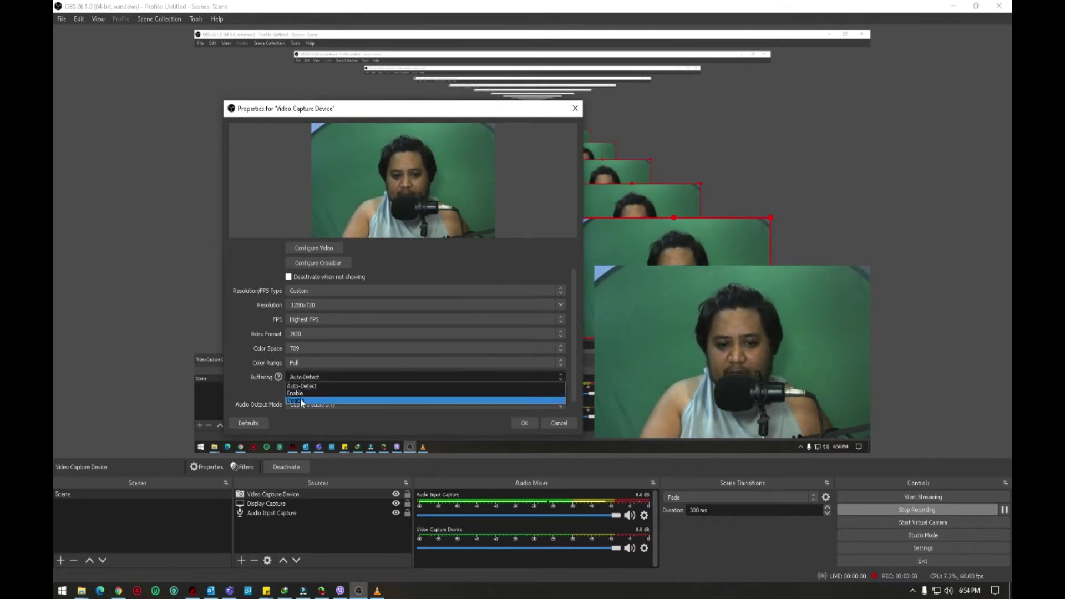
left_click(301, 401)
scroll(349, 395, "down", 1)
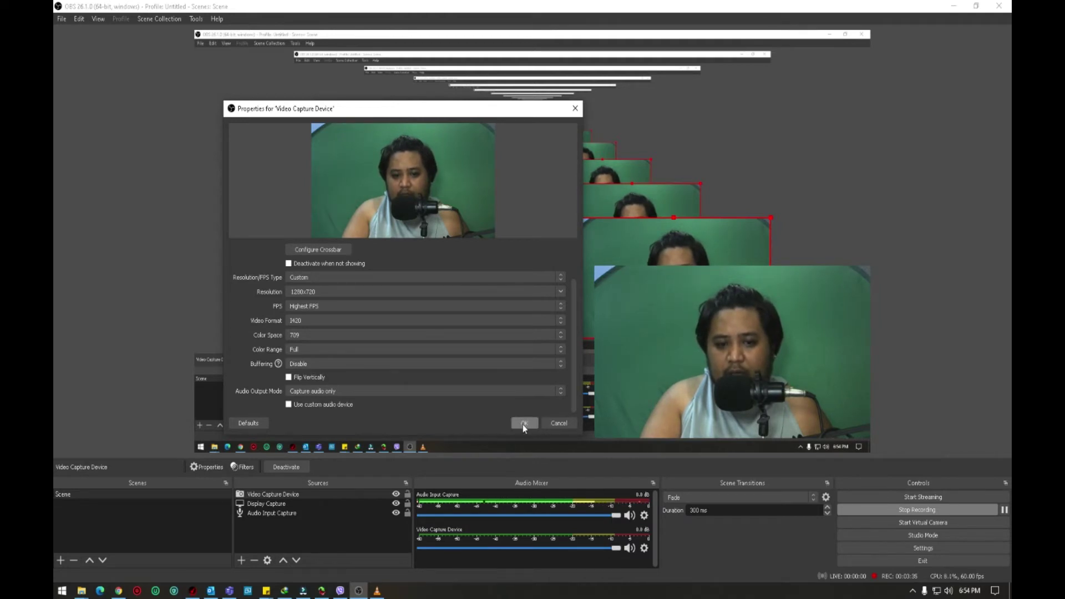
left_click(523, 424)
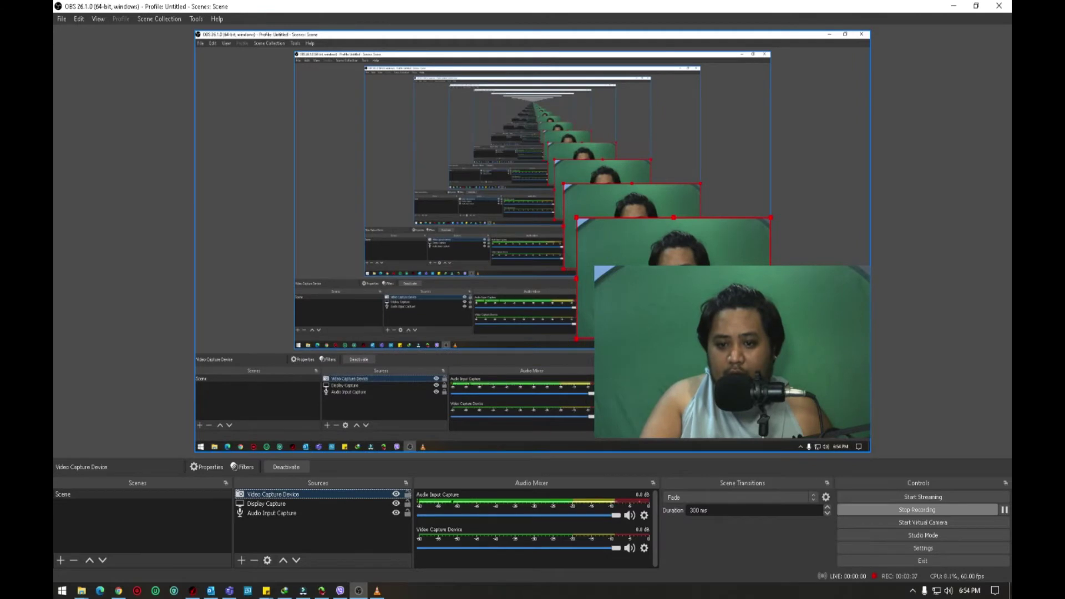
Add a Chroma Key effect filter with its default name to the Video Capture Device source
right_click(265, 494)
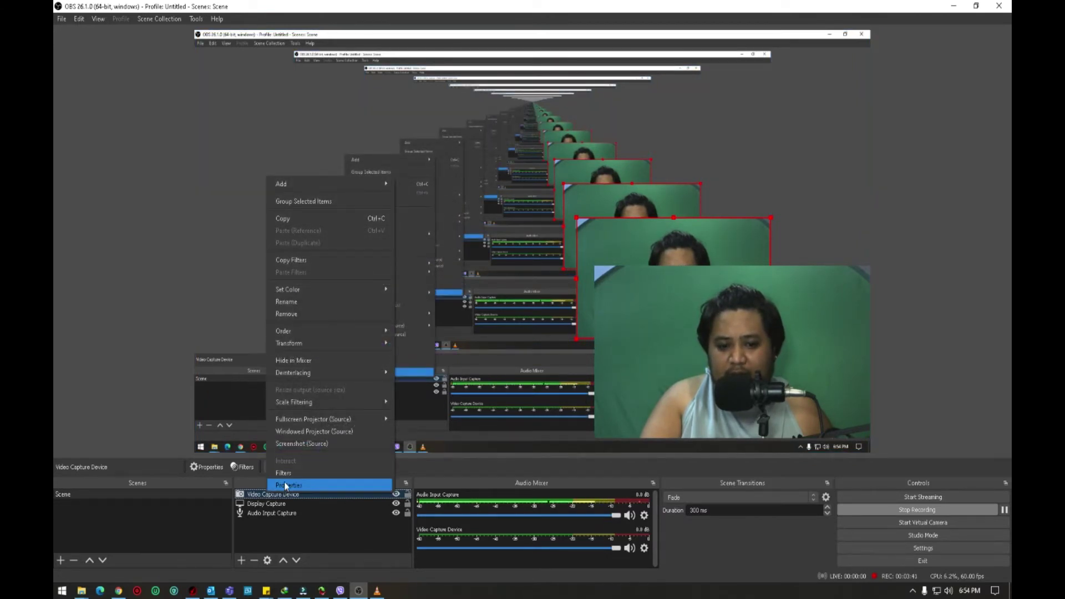
right_click(260, 494)
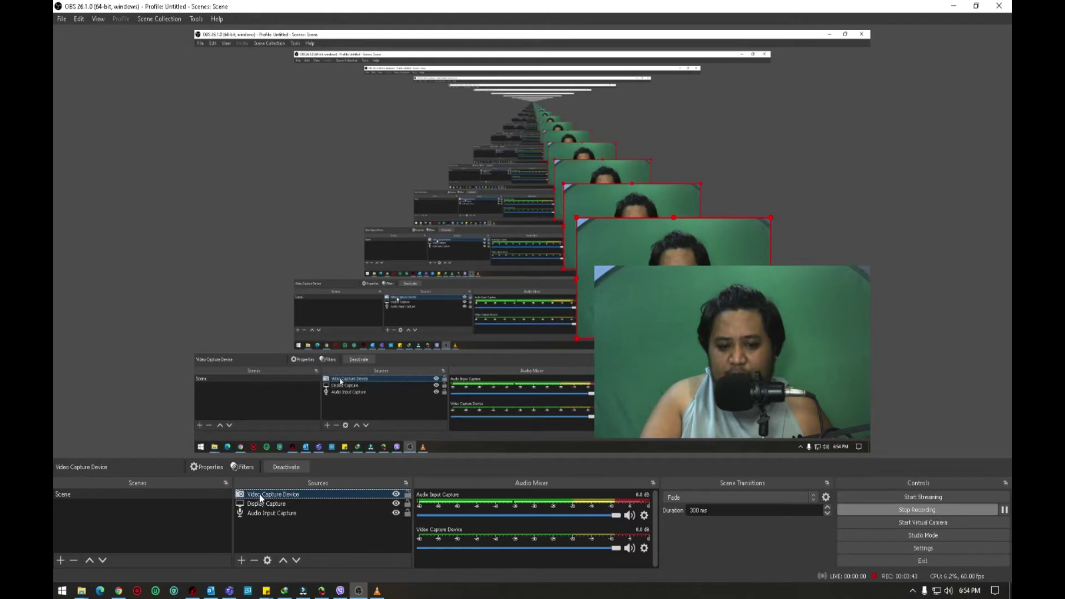
right_click(260, 494)
left_click(277, 474)
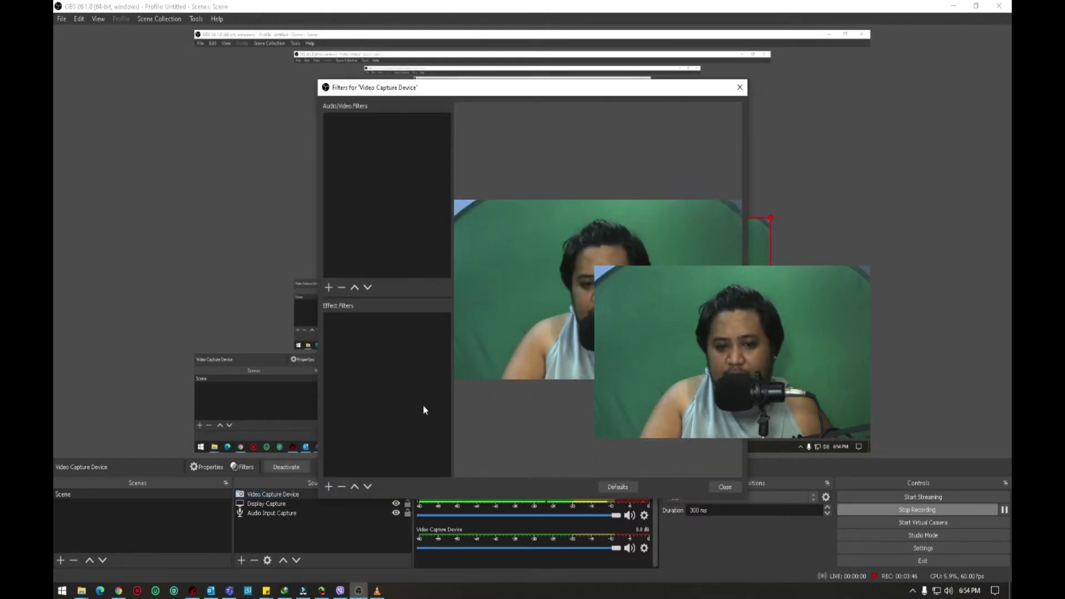
left_click(328, 488)
left_click(378, 370)
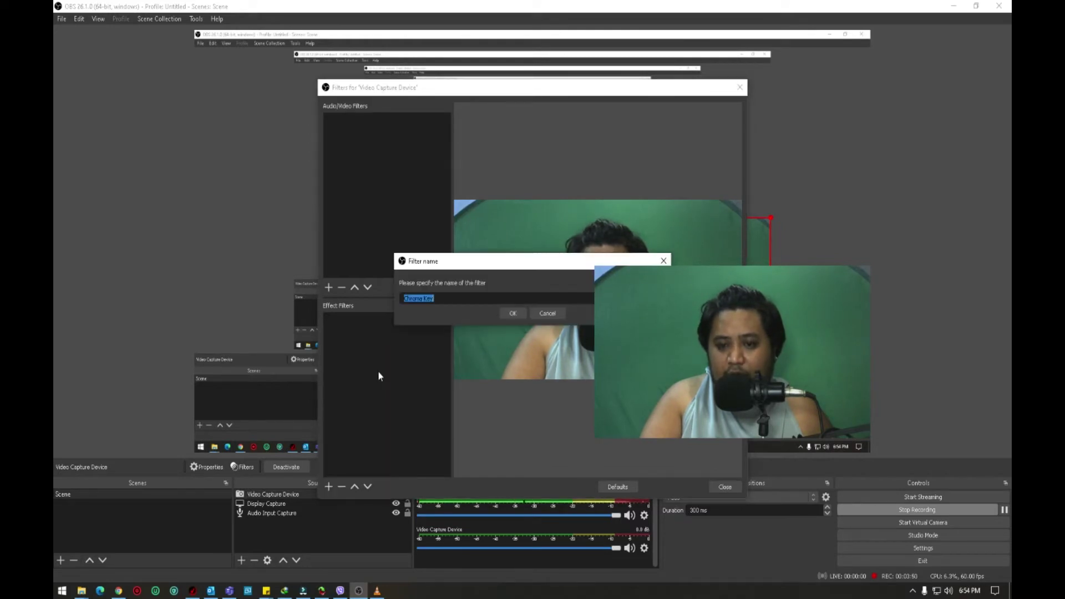
left_click(516, 317)
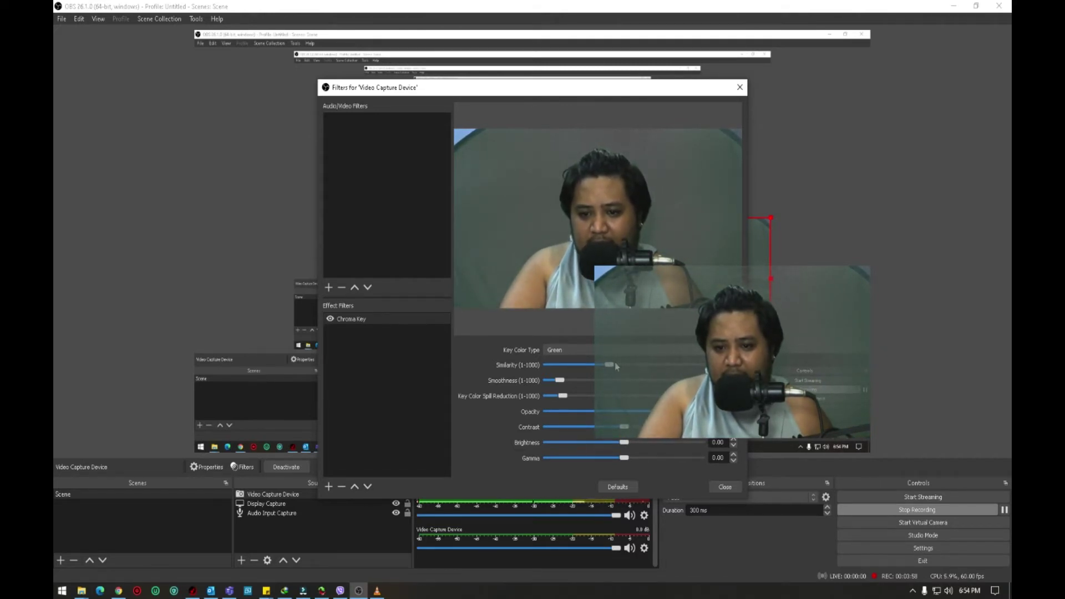
Set the Chroma Key's smoothness and spill reduction to minimum and its similarity to about mid-range, keying out the green background
left_click_drag(561, 382, 531, 401)
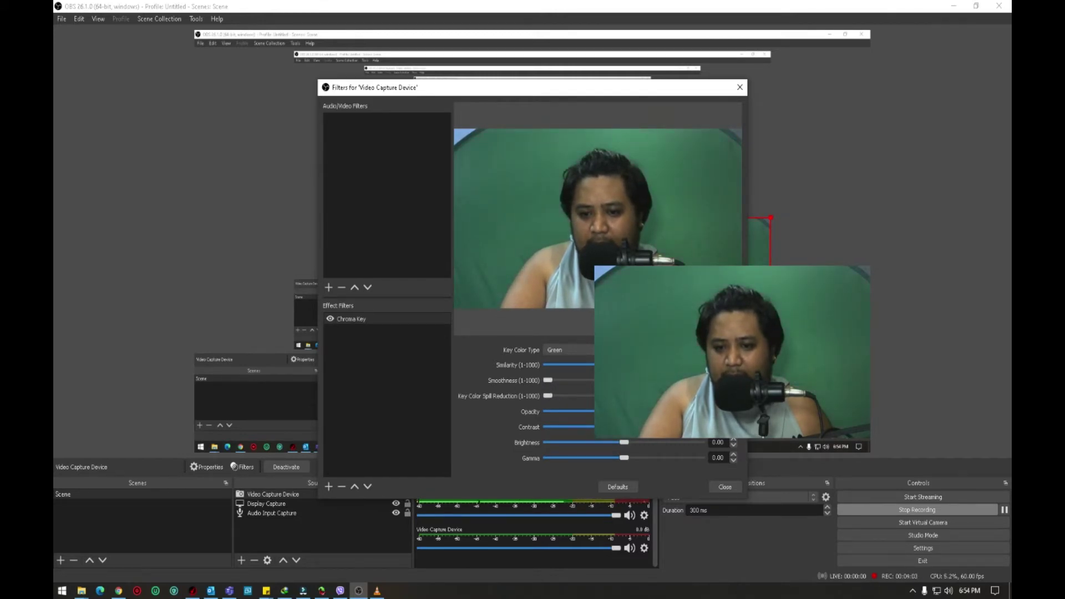
left_click_drag(602, 365, 625, 369)
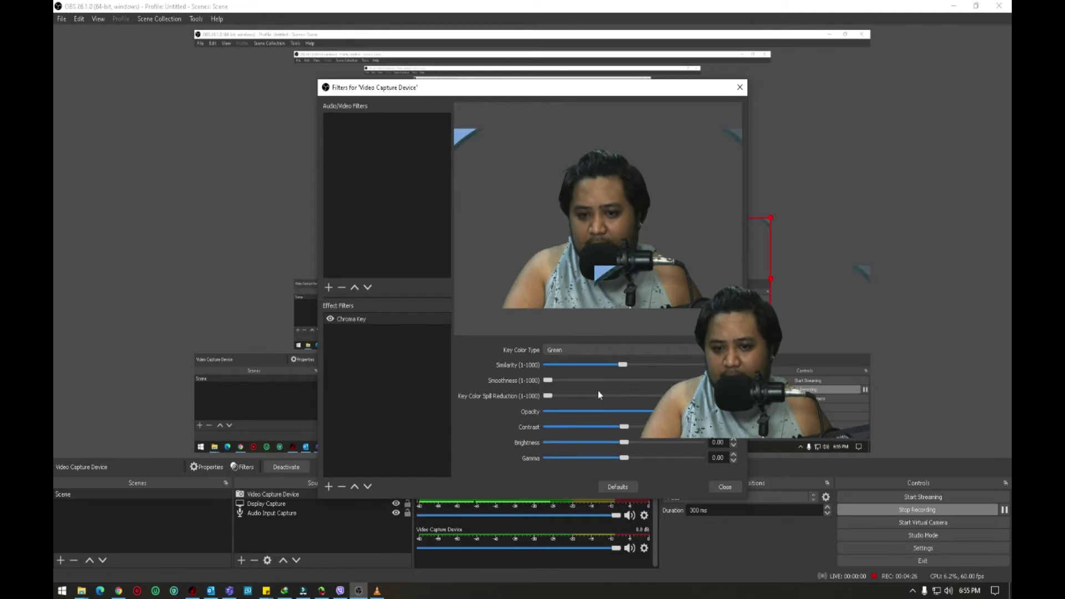
Add a Color Correction filter with its default name, slightly raise its gamma, contrast and saturation, and close the filters
left_click(328, 486)
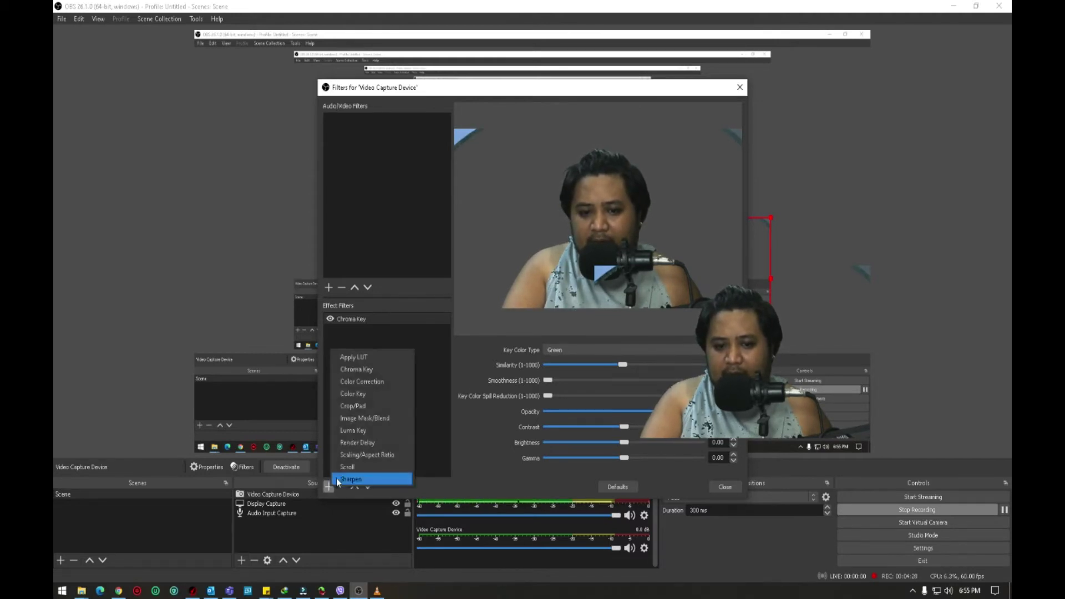
left_click(390, 381)
left_click(513, 313)
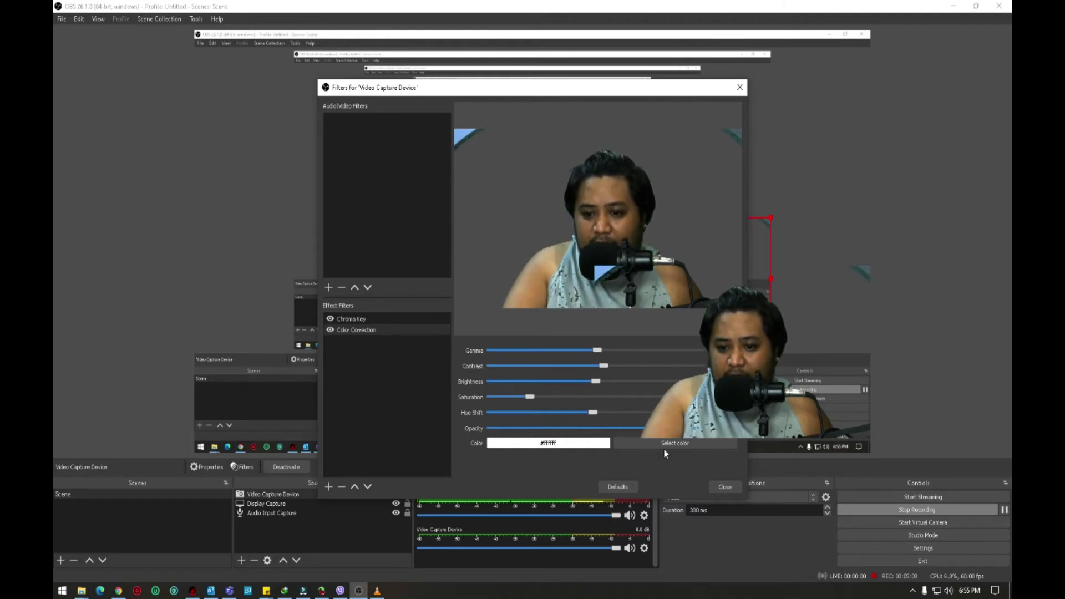
left_click(712, 487)
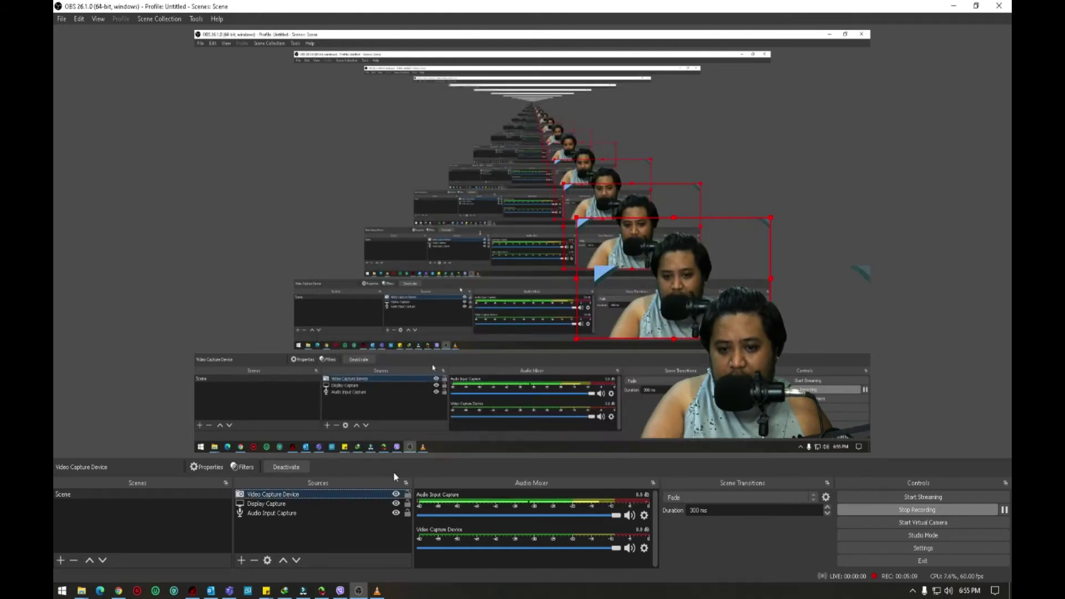
Add a Sharpen effect filter with its default name to the Video Capture Device source
right_click(293, 496)
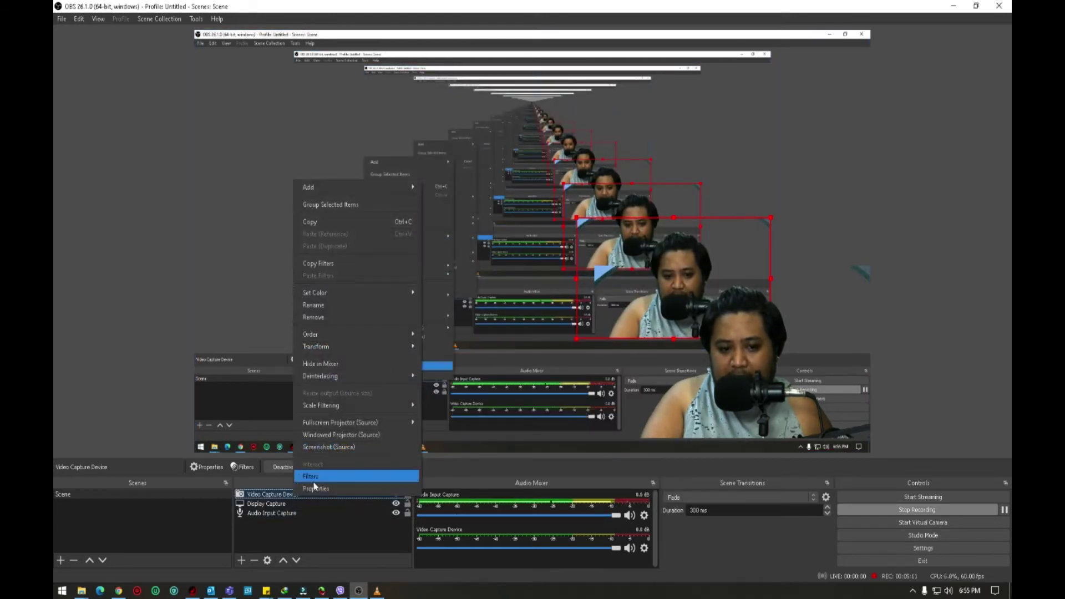
left_click(313, 476)
left_click(328, 487)
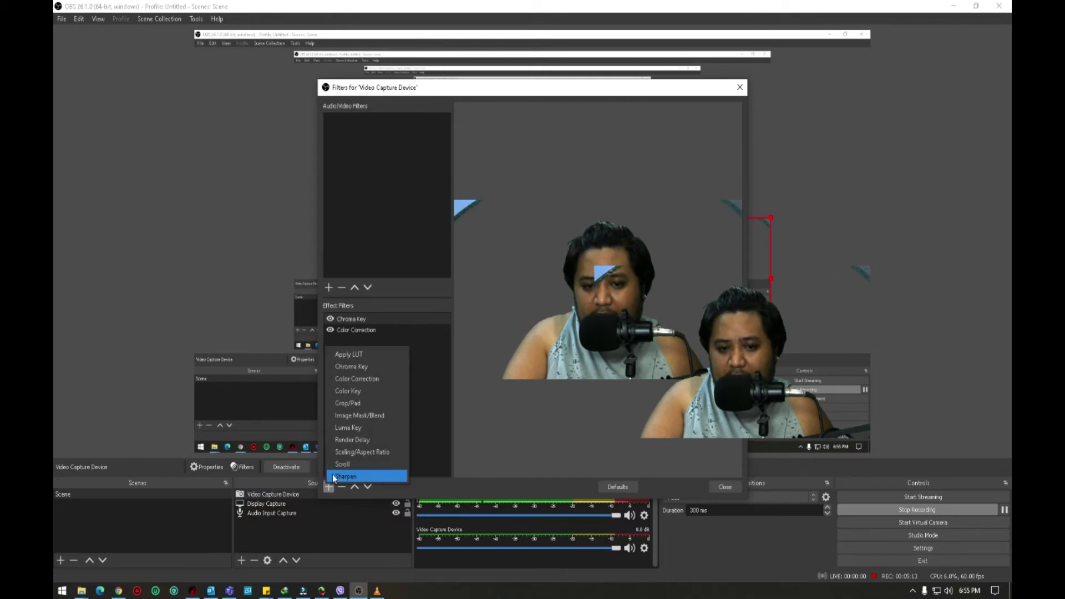
left_click(351, 473)
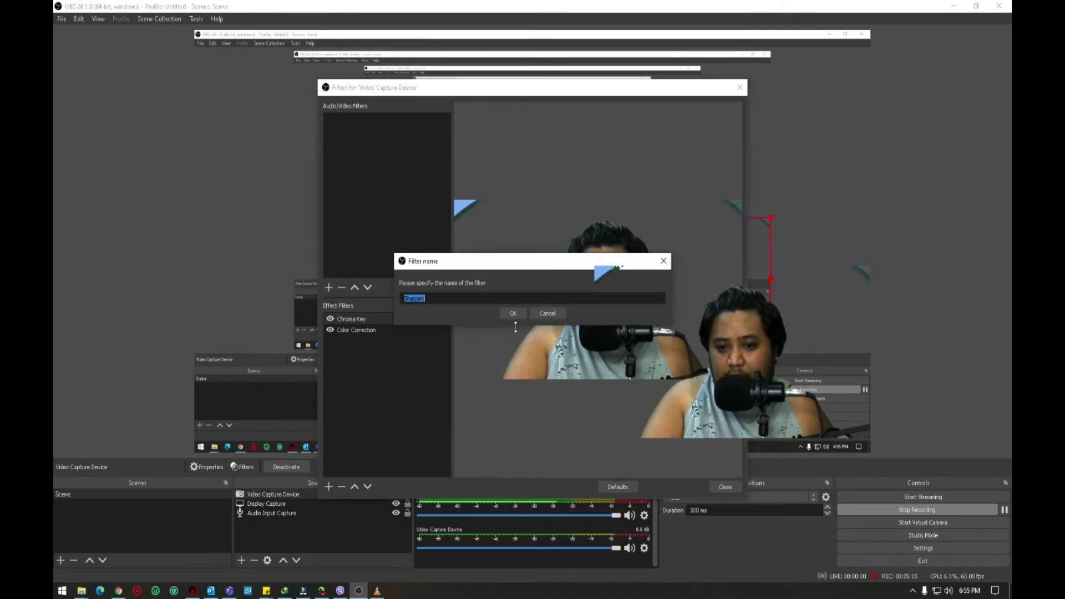
left_click(512, 313)
Raise the Sharpen filter's sharpness in small increments to about a fifth of its range, and close the filters
left_click(682, 351)
key("Right")
key("Right")
key("Right")
key("Right")
key("Right")
key("Right")
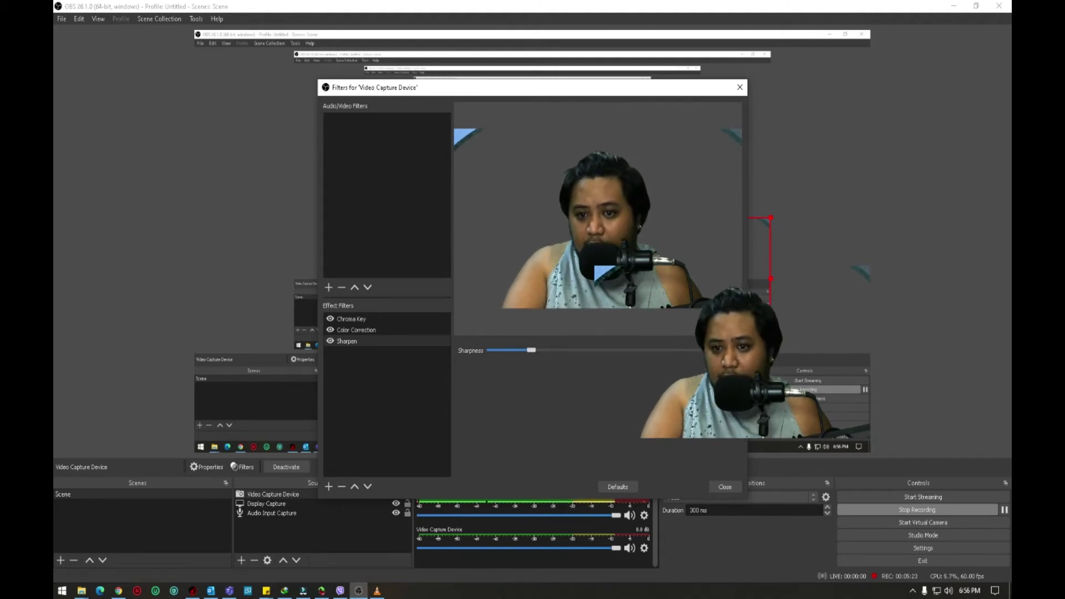
key("Right")
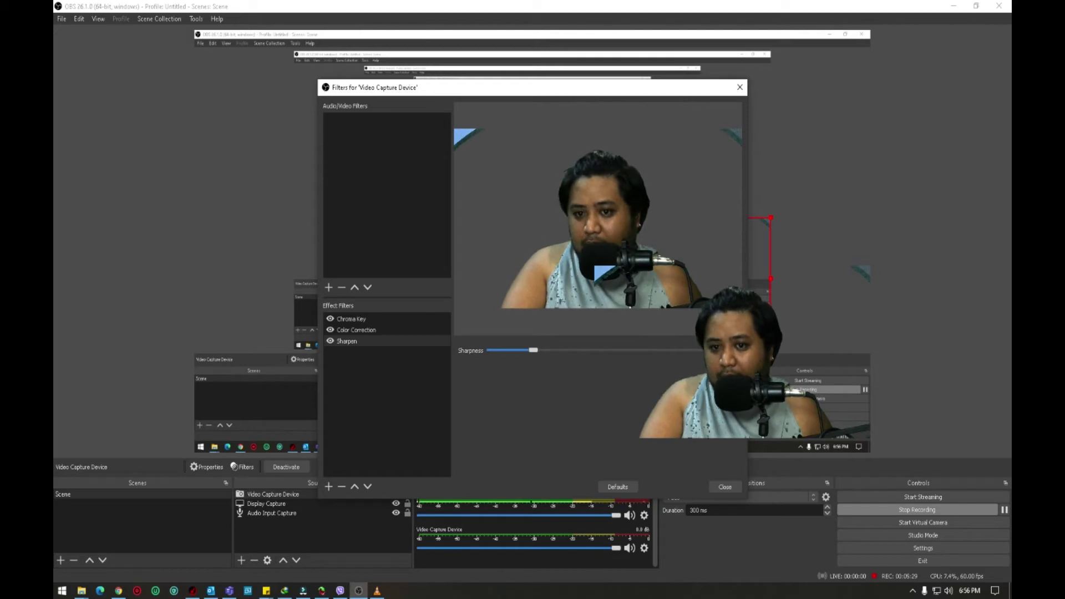
left_click(727, 485)
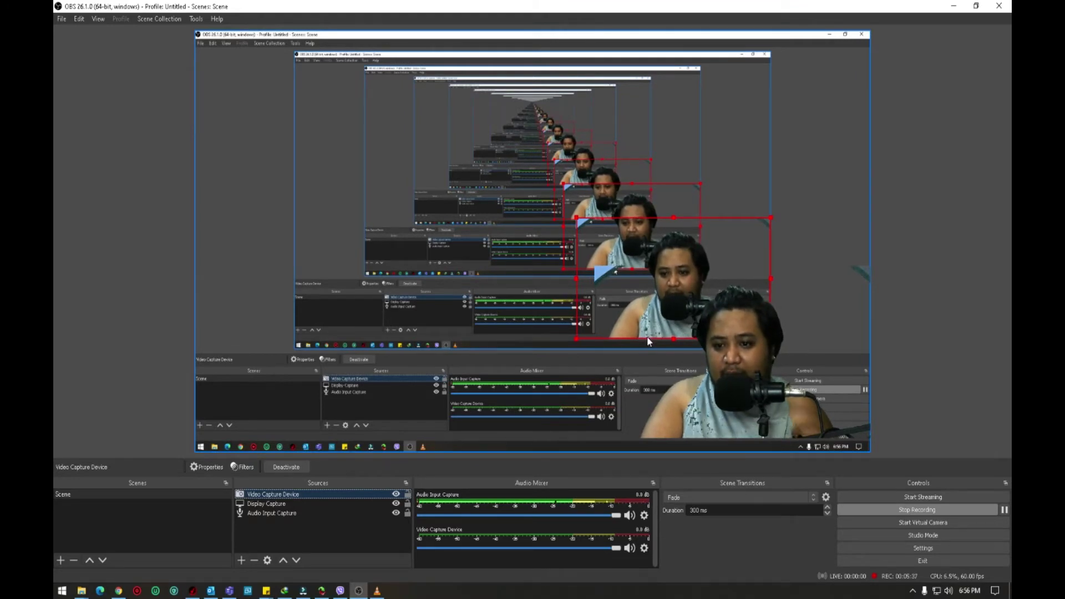
Open the Logitech C270's advanced video settings from the Video Capture Device properties, arranging the windows so the preview is visible
right_click(264, 494)
left_click(283, 494)
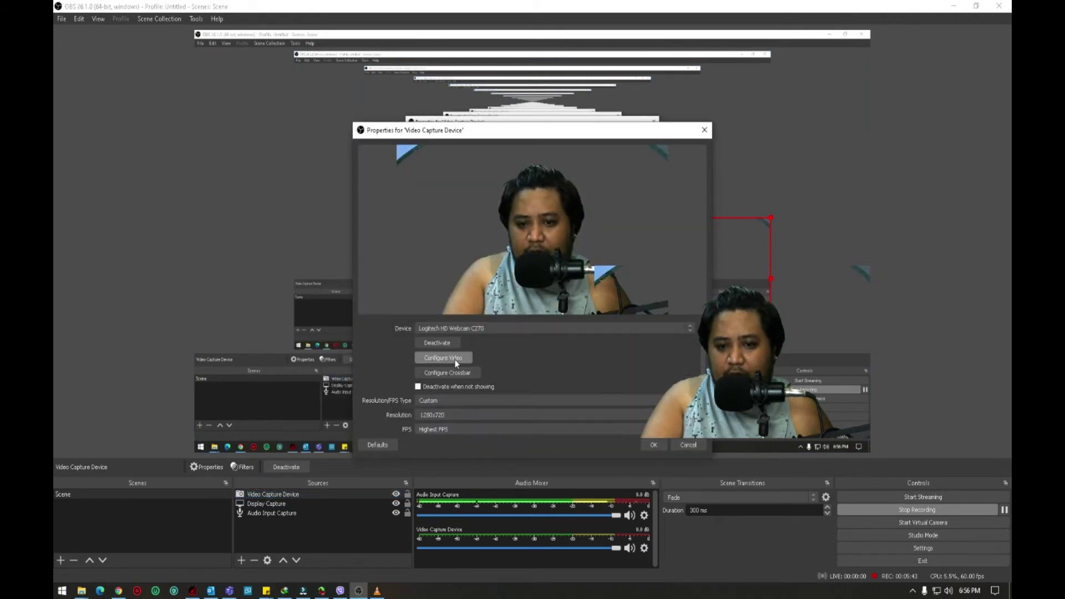
left_click(454, 359)
left_click_drag(558, 110, 298, 75)
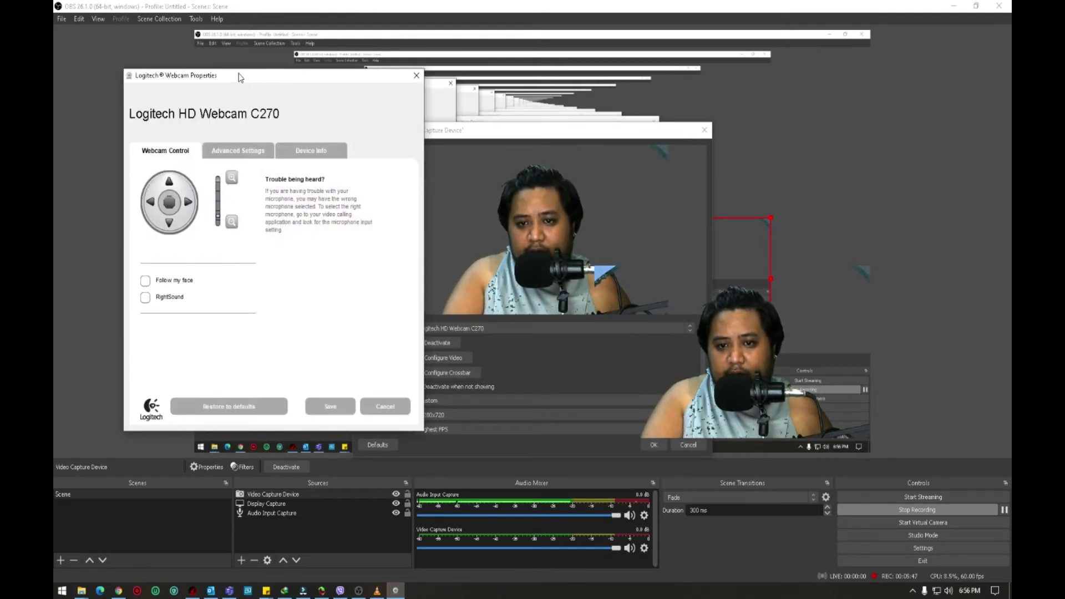
left_click(417, 75)
left_click_drag(467, 130, 375, 122)
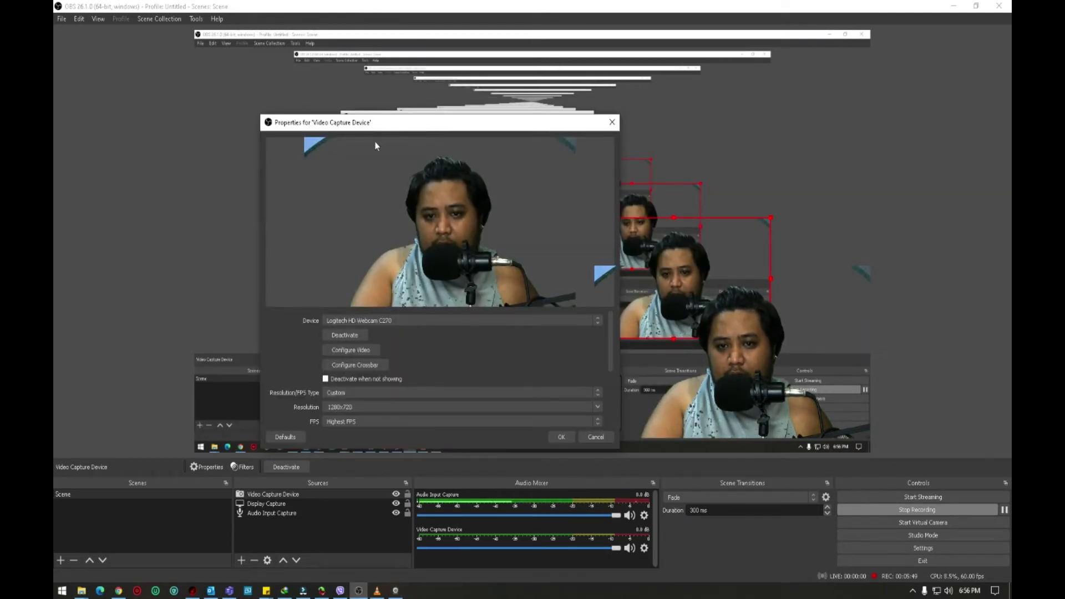
left_click(395, 590)
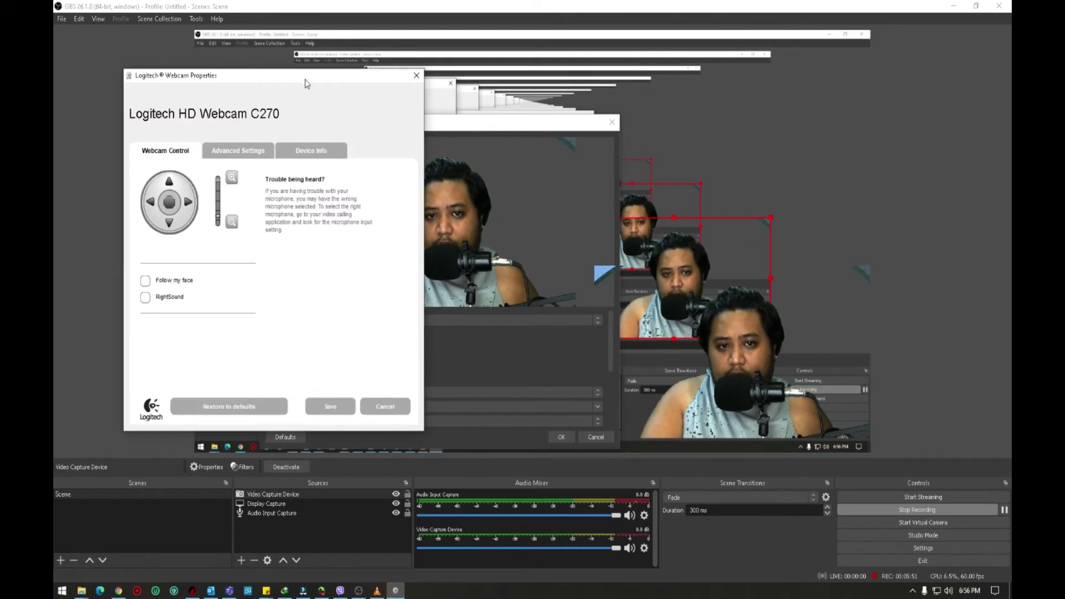
left_click_drag(306, 83, 249, 85)
left_click(189, 150)
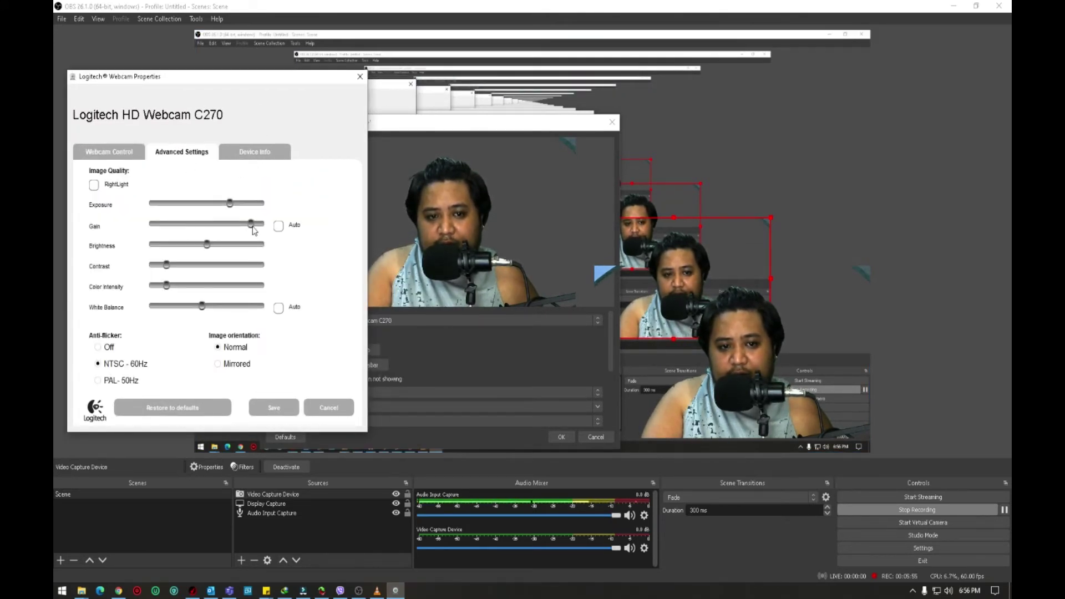
Raise the webcam's exposure by one notch, lower its gain slightly, save, and accept the capture device properties
left_click_drag(252, 227, 245, 232)
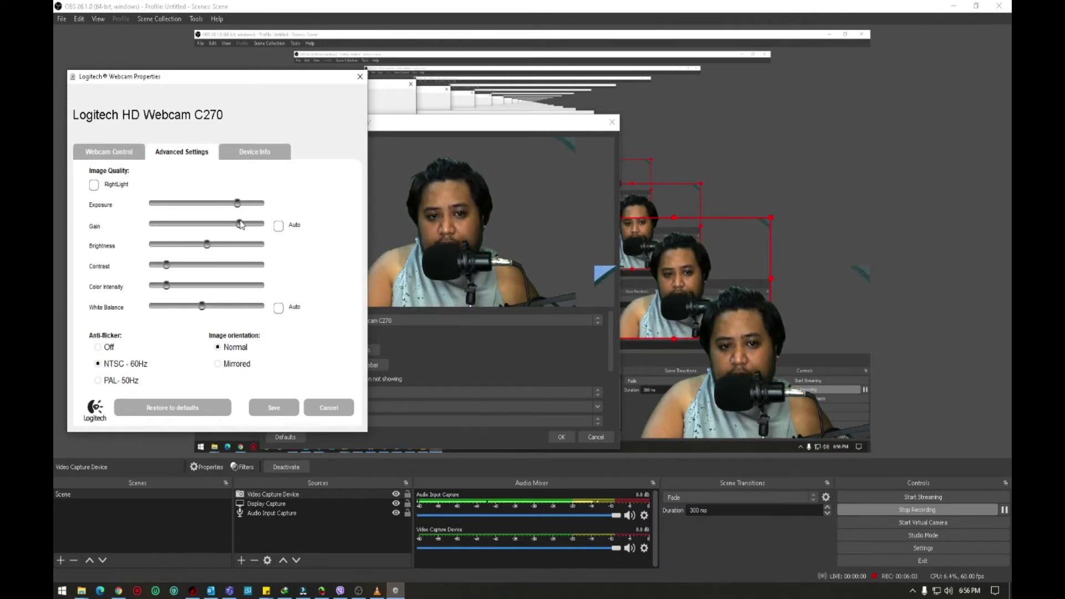
left_click_drag(236, 229, 233, 231)
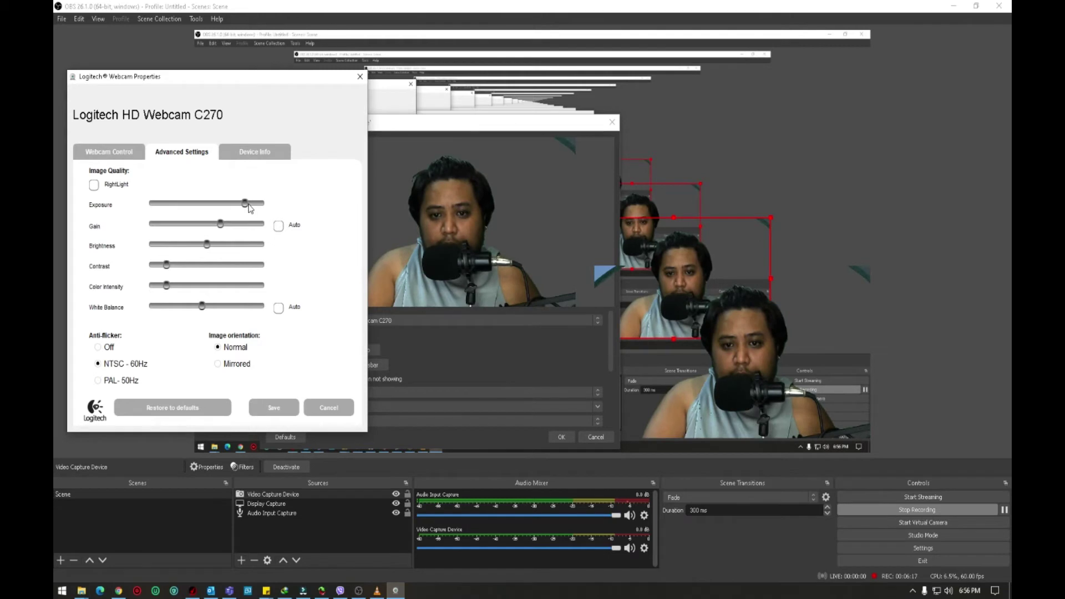
left_click_drag(254, 208, 246, 211)
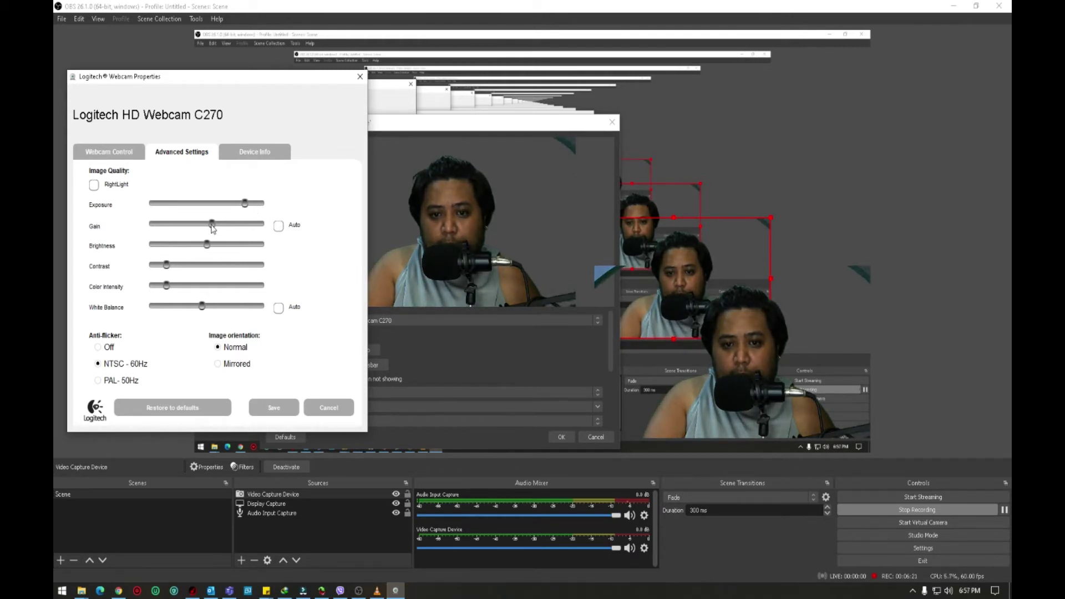
mouse_move(211, 227)
left_mouse_down()
mouse_move(242, 206)
mouse_move(230, 229)
left_mouse_up()
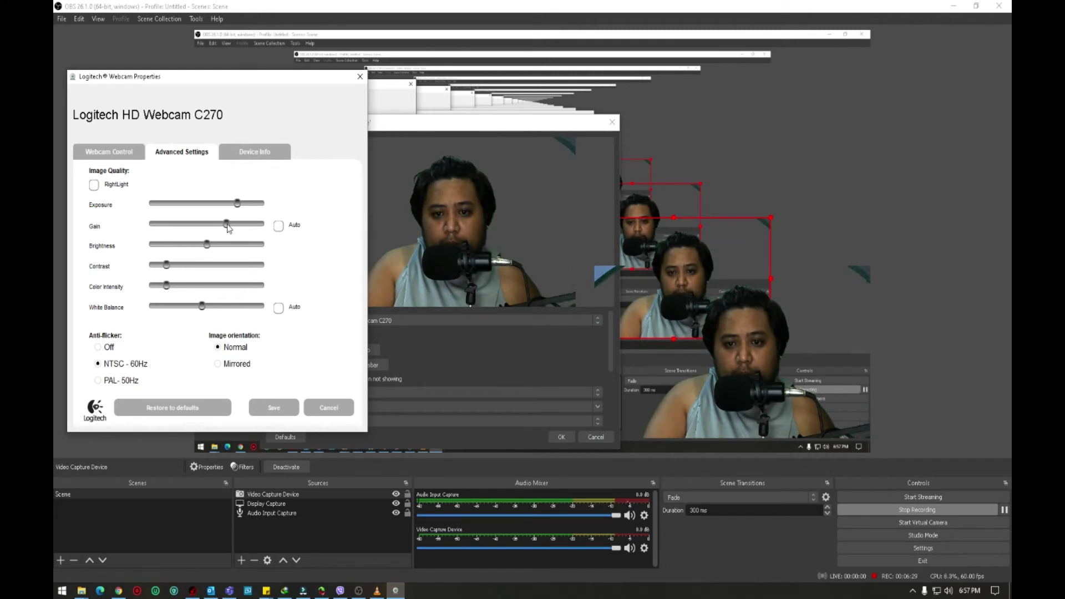
left_click_drag(235, 228, 240, 227)
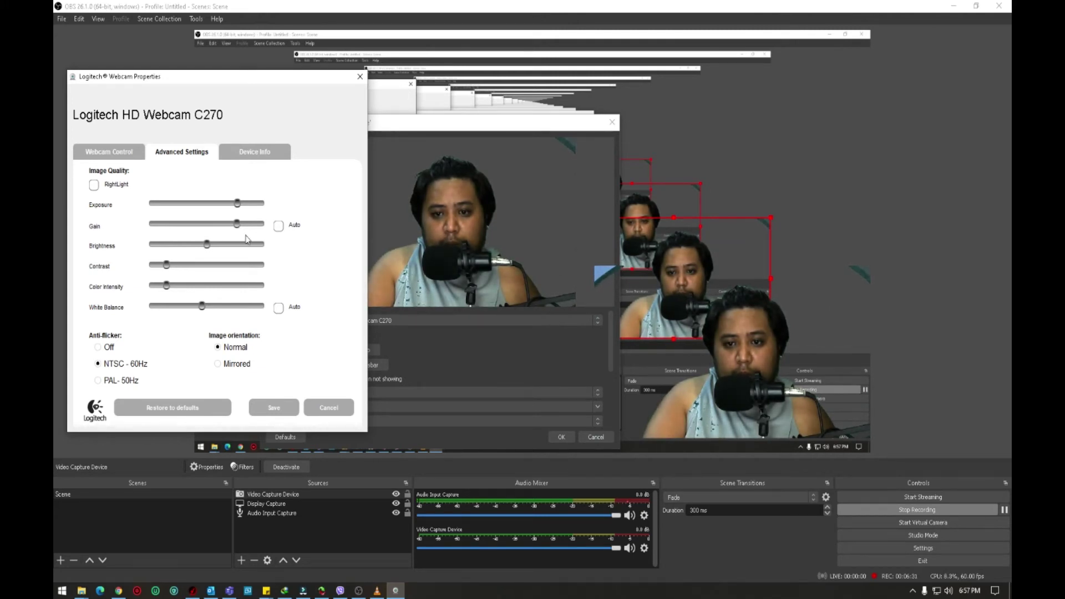
left_click(305, 410)
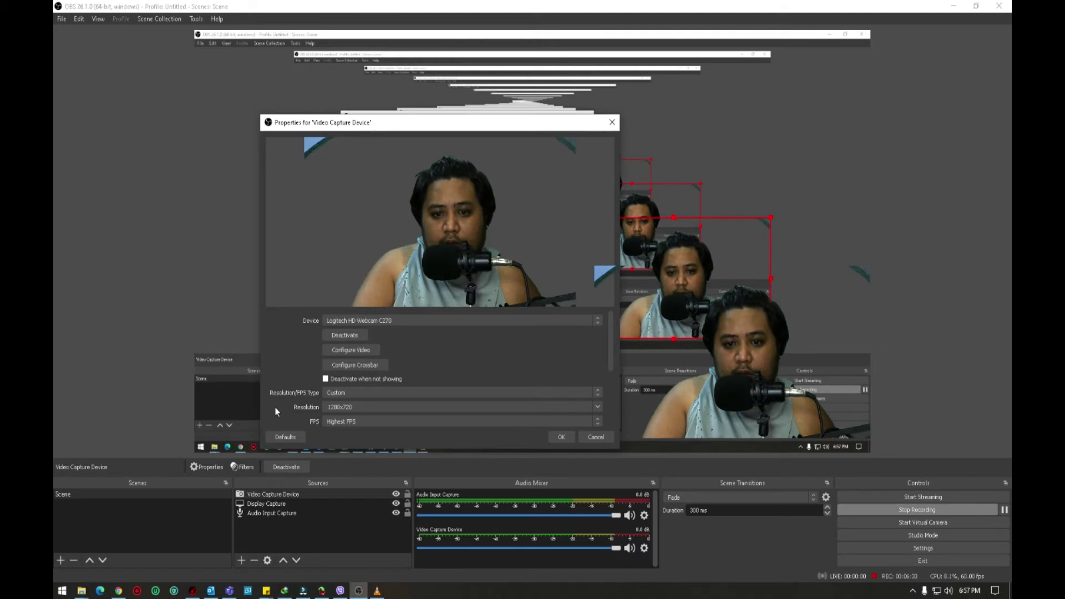
left_click(559, 437)
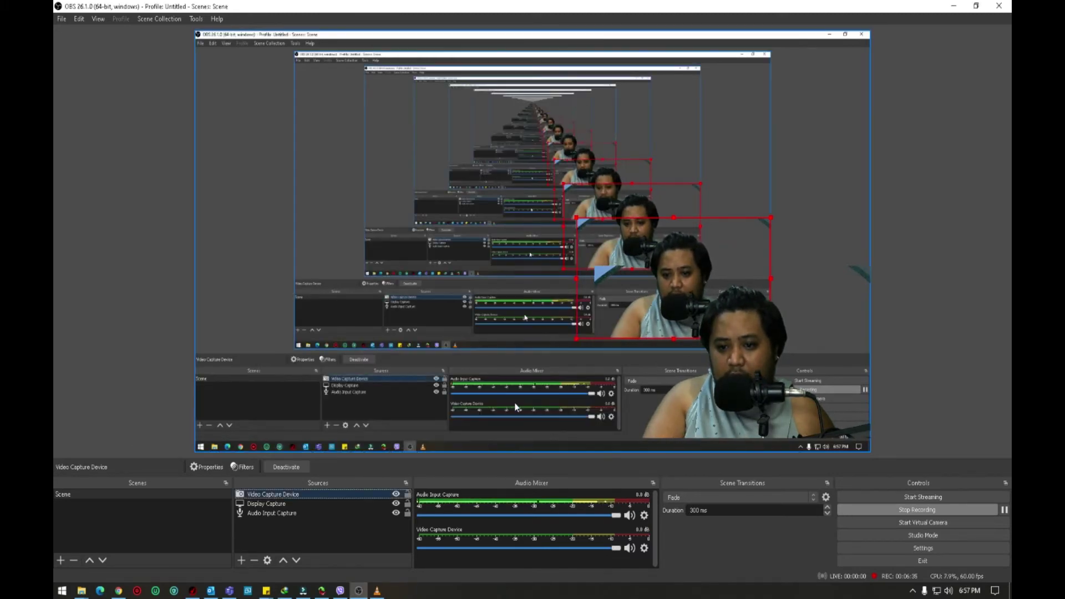
Reopen the Video Capture Device filters, fine-tune the Chroma Key similarity slightly lower, and close the filters
right_click(262, 494)
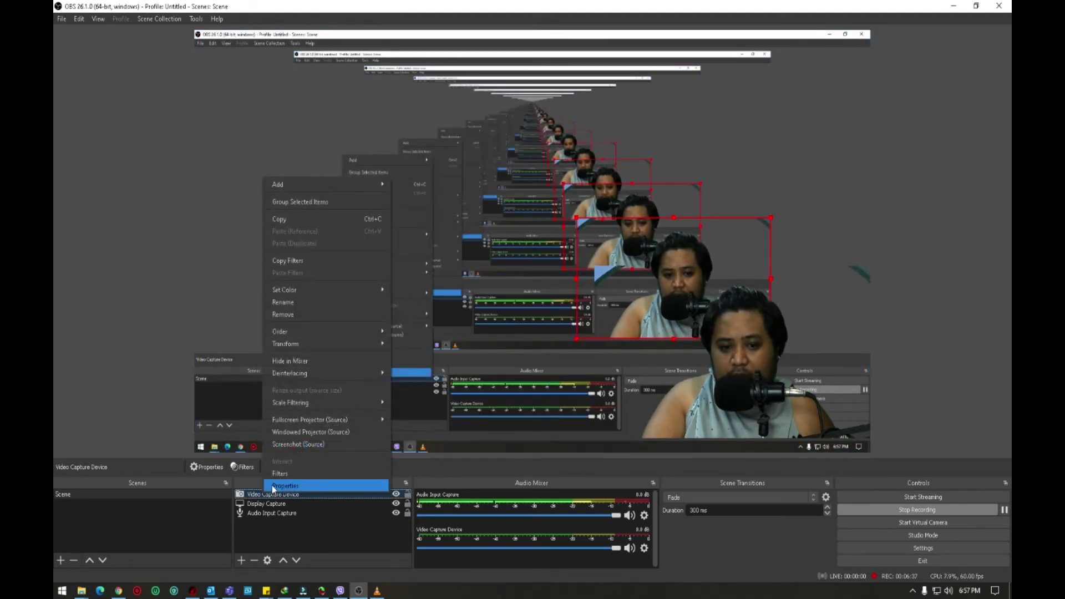
left_click(299, 441)
left_click(373, 321)
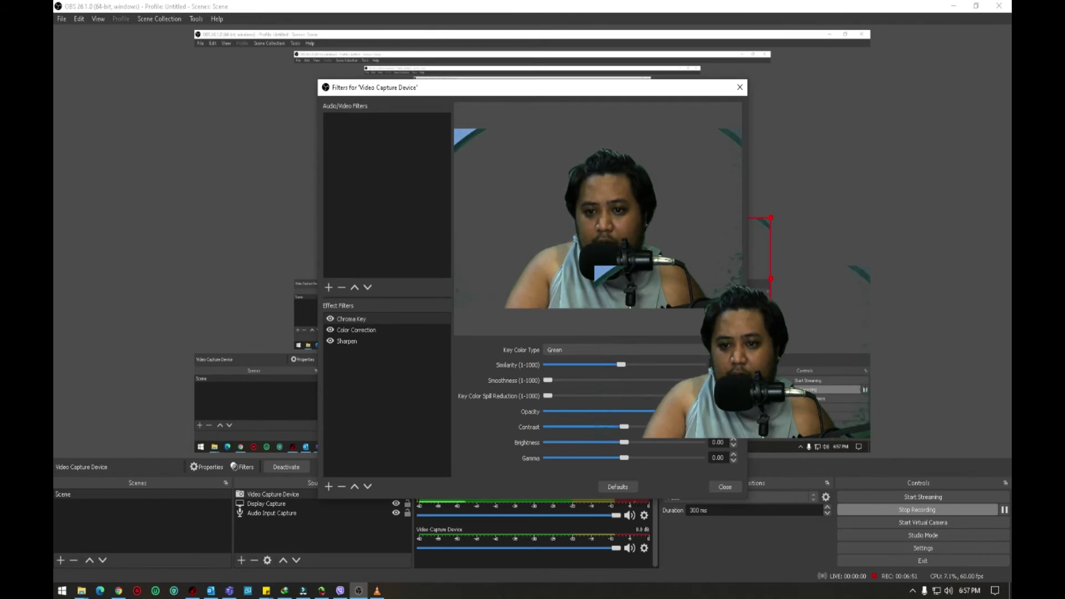
left_click(730, 486)
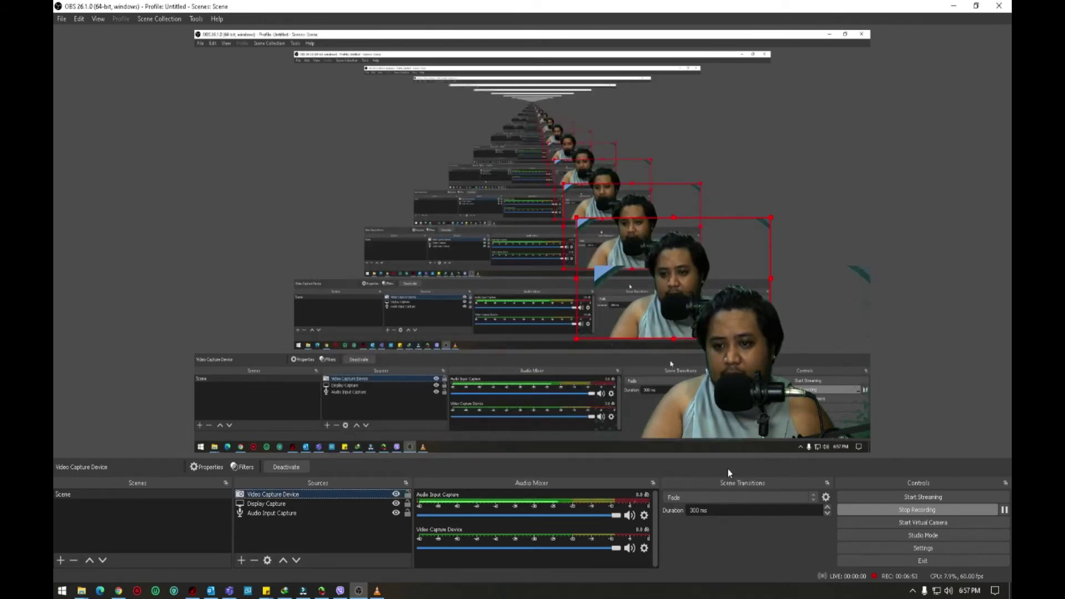